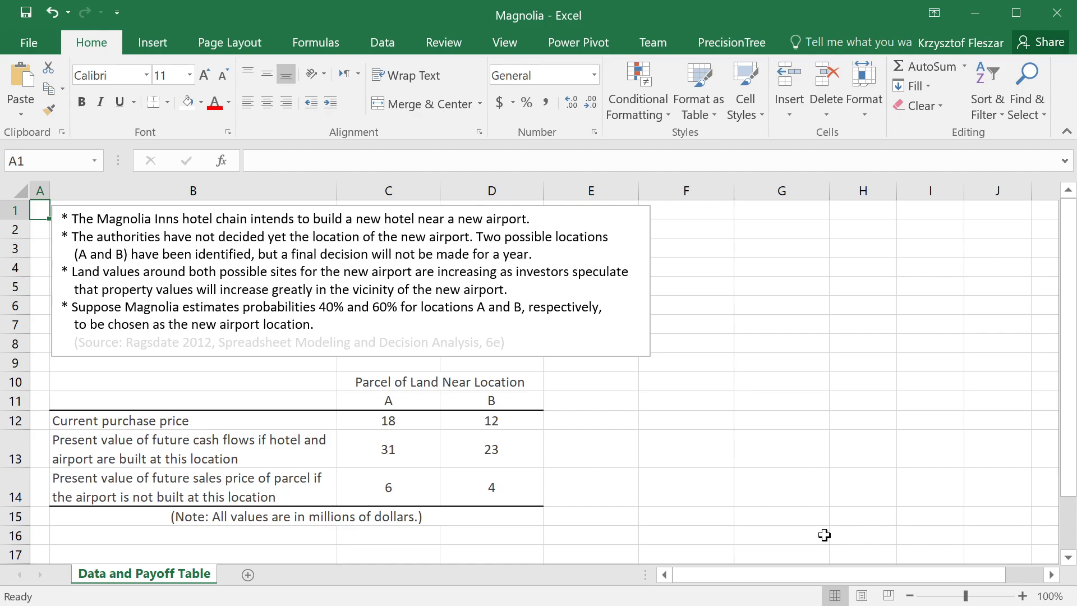
# Examine the location A and B columns and the current purchase price of each parcel in row 12.
pyautogui.click(387, 387)
pyautogui.click(391, 401)
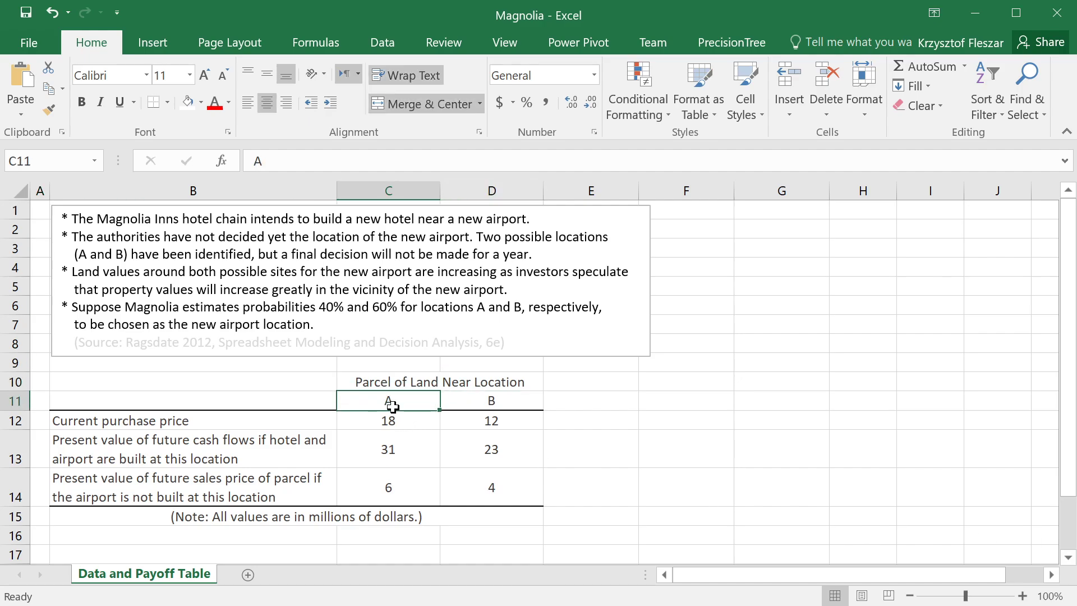
pyautogui.click(492, 401)
pyautogui.click(383, 407)
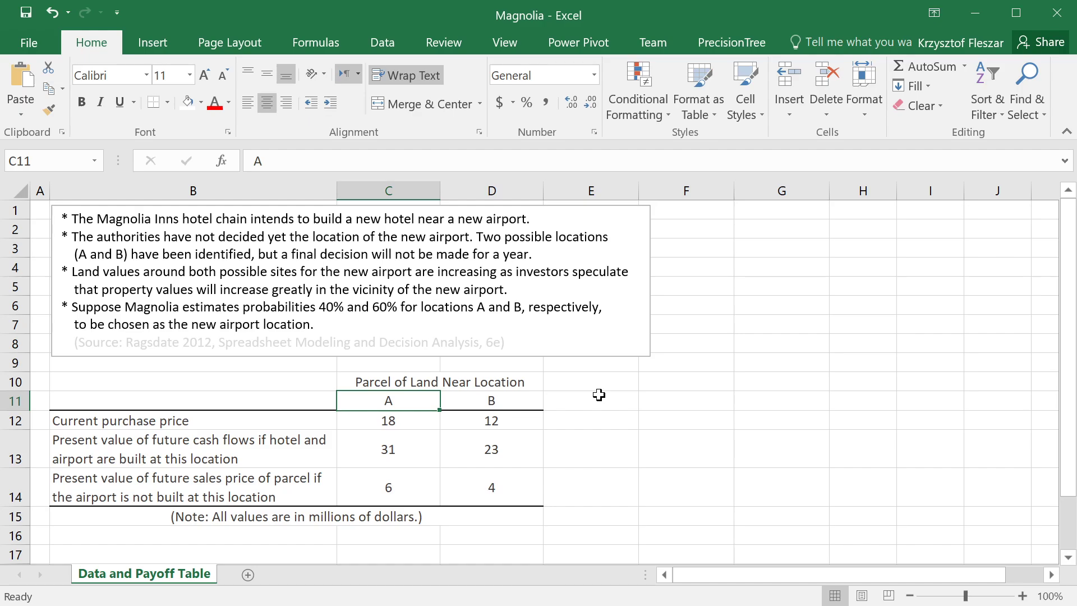
pyautogui.click(527, 398)
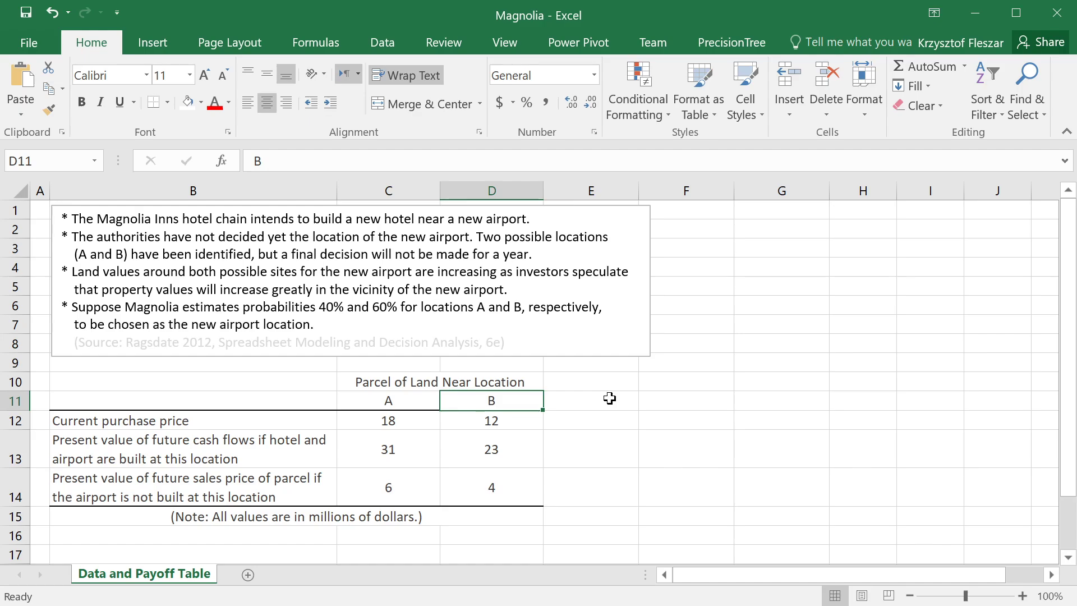
pyautogui.press('Down')
pyautogui.press('Left')
pyautogui.press('Left')
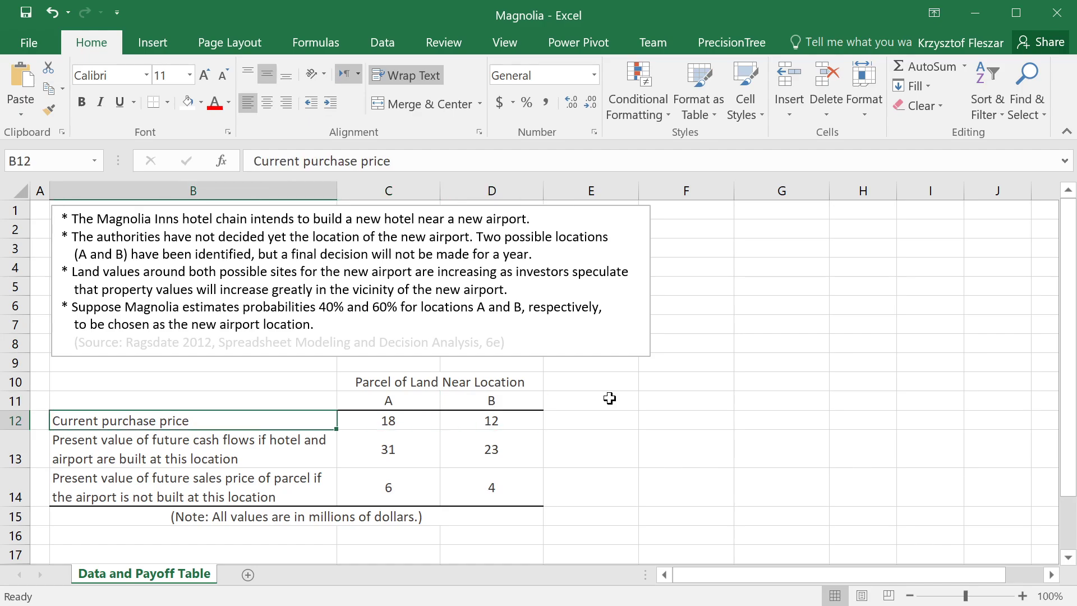
pyautogui.press('Right')
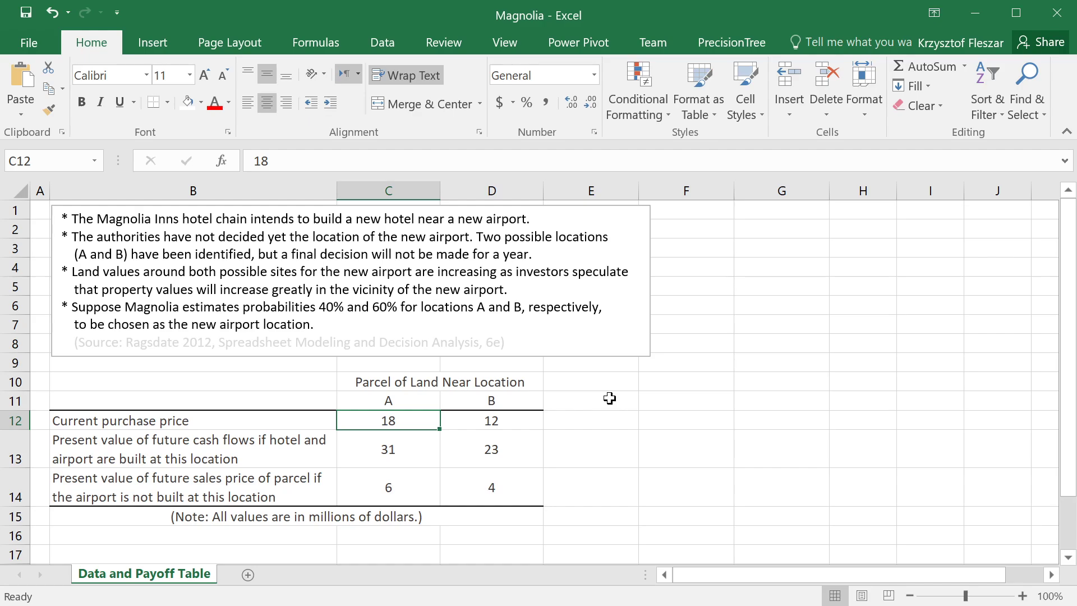
pyautogui.press('Right')
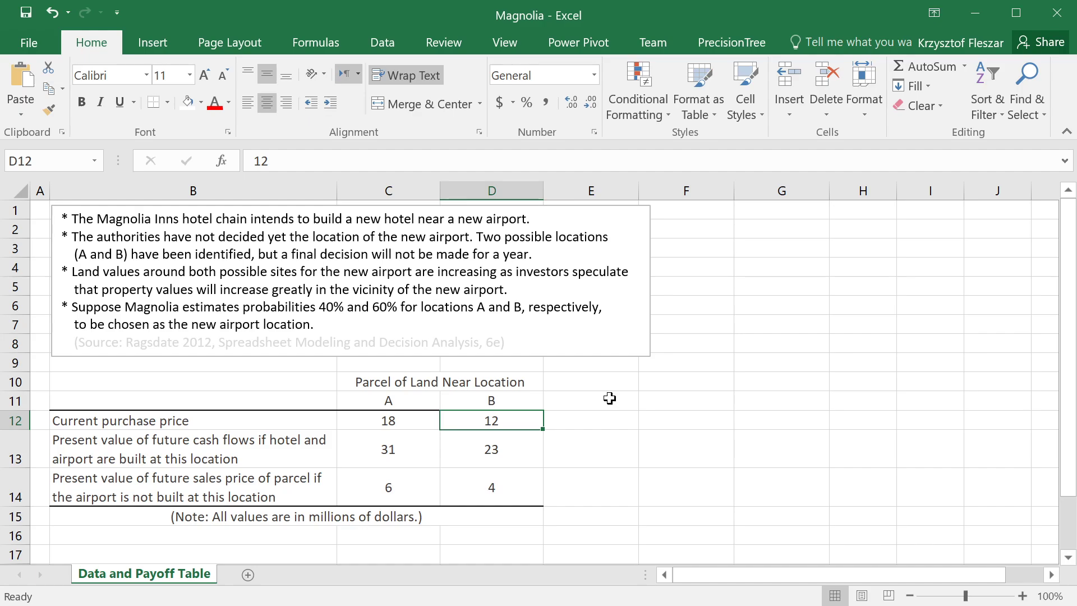
# Examine location A's present value of future cash flows in row 13 alongside its current purchase price.
pyautogui.press('Down')
pyautogui.press('Left')
pyautogui.press('Left')
pyautogui.press('Right')
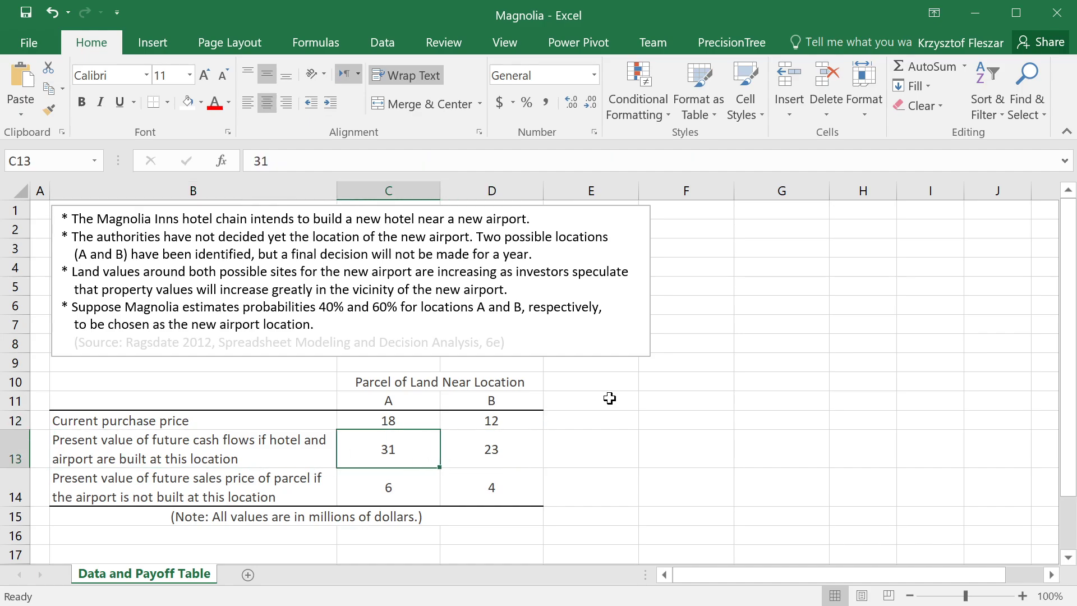
pyautogui.press('Left')
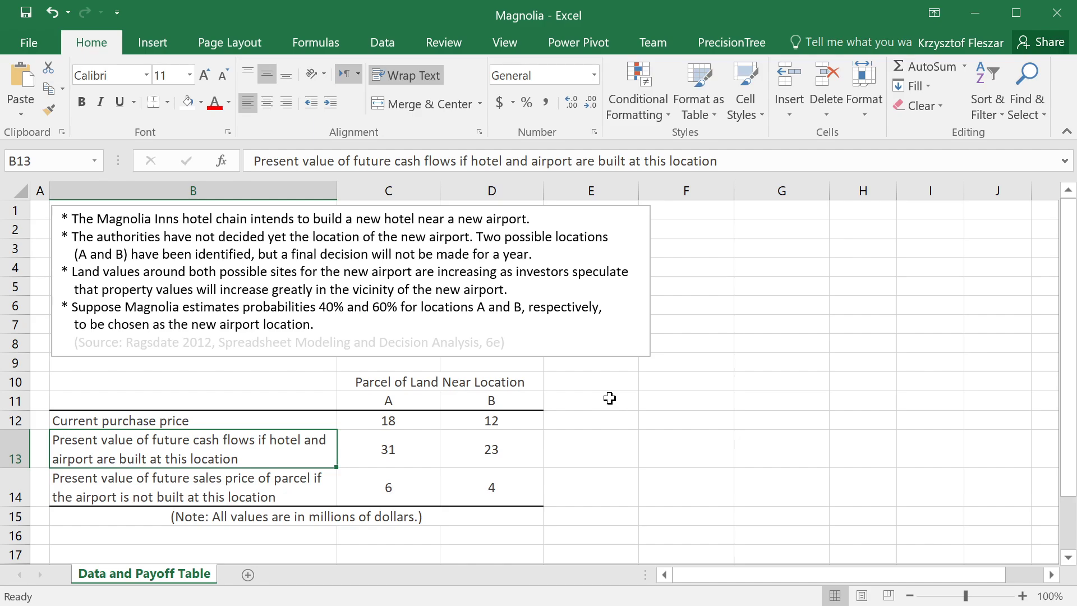
pyautogui.press('Right')
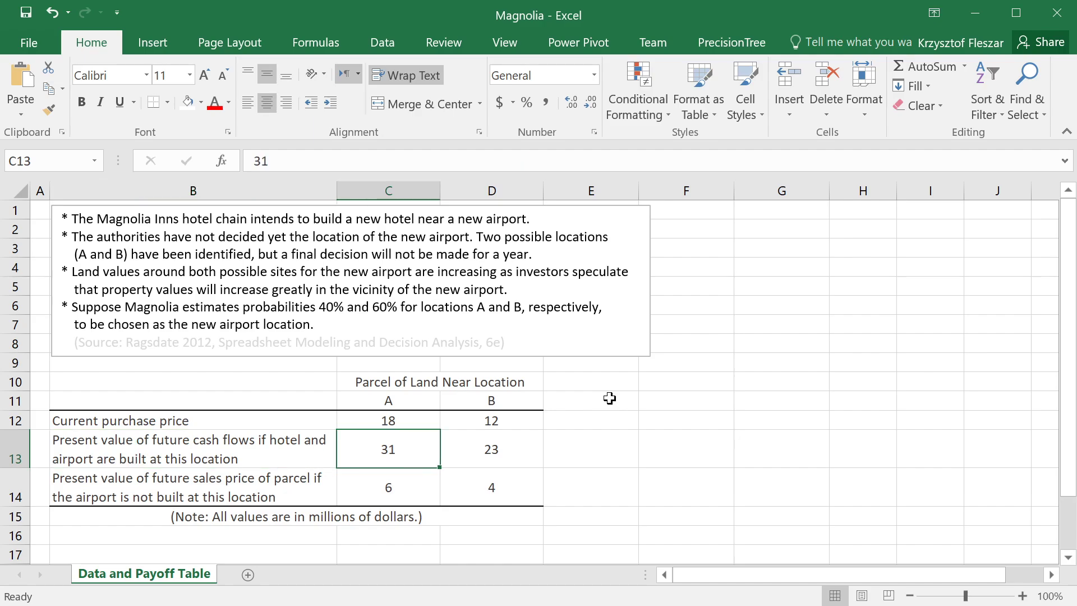
pyautogui.press('Up')
pyautogui.press('Up')
pyautogui.press('Down')
pyautogui.press('Down')
pyautogui.press('Left')
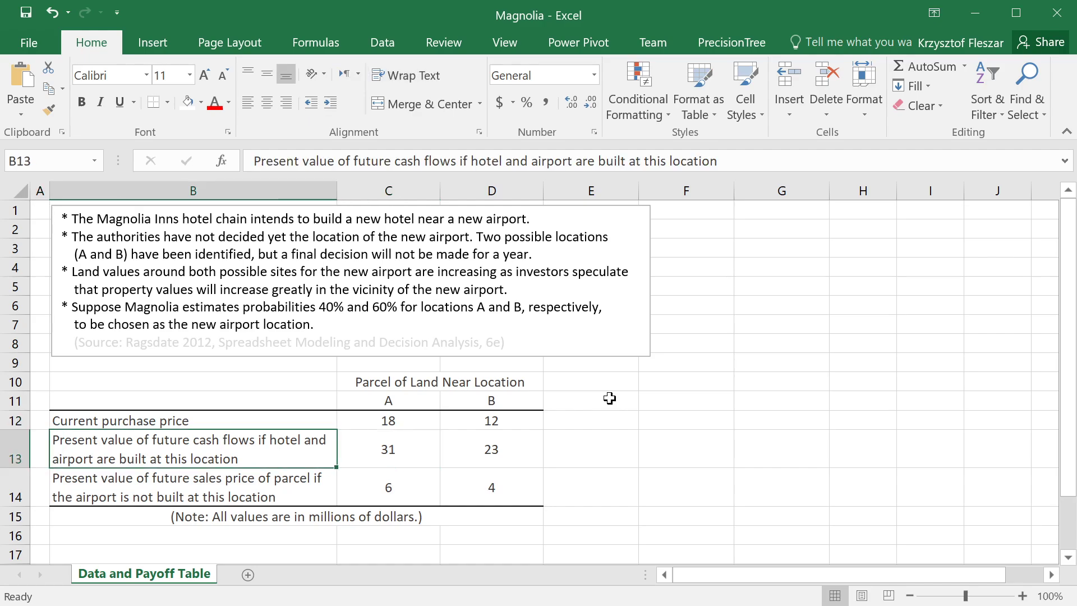
pyautogui.press('Right')
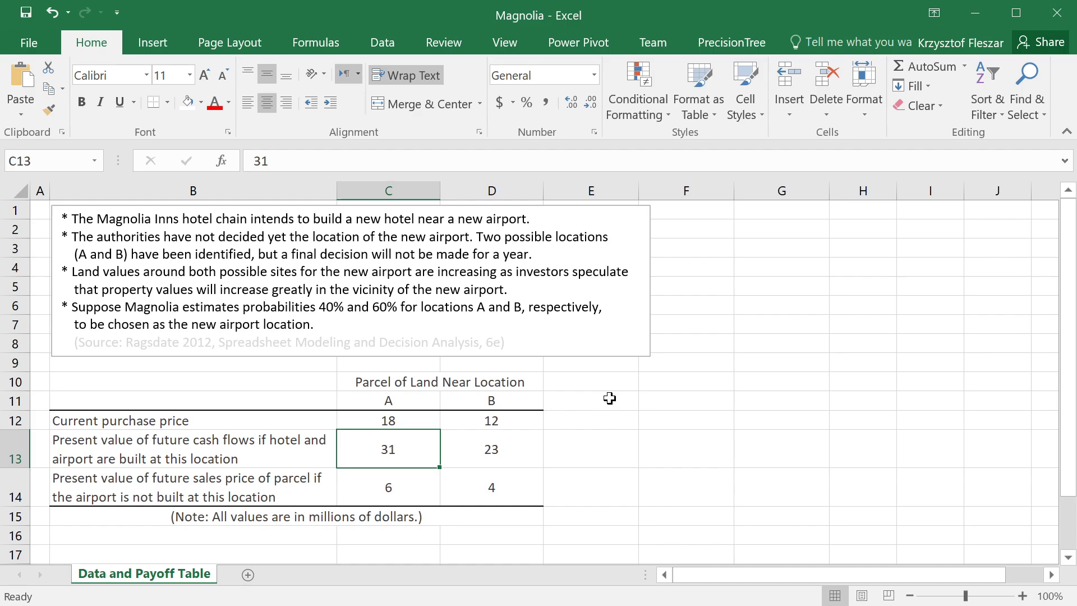
pyautogui.press('Up')
pyautogui.hotkey('shift', 'Down')
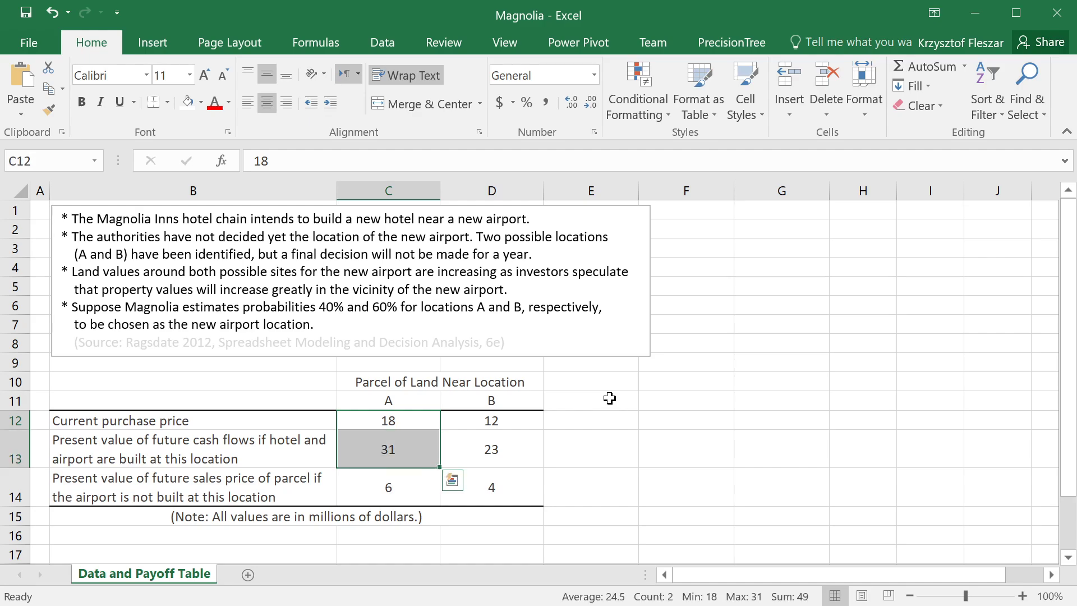
# Examine location A's future sales price in row 14 against its current purchase price.
pyautogui.press('Down')
pyautogui.press('Down')
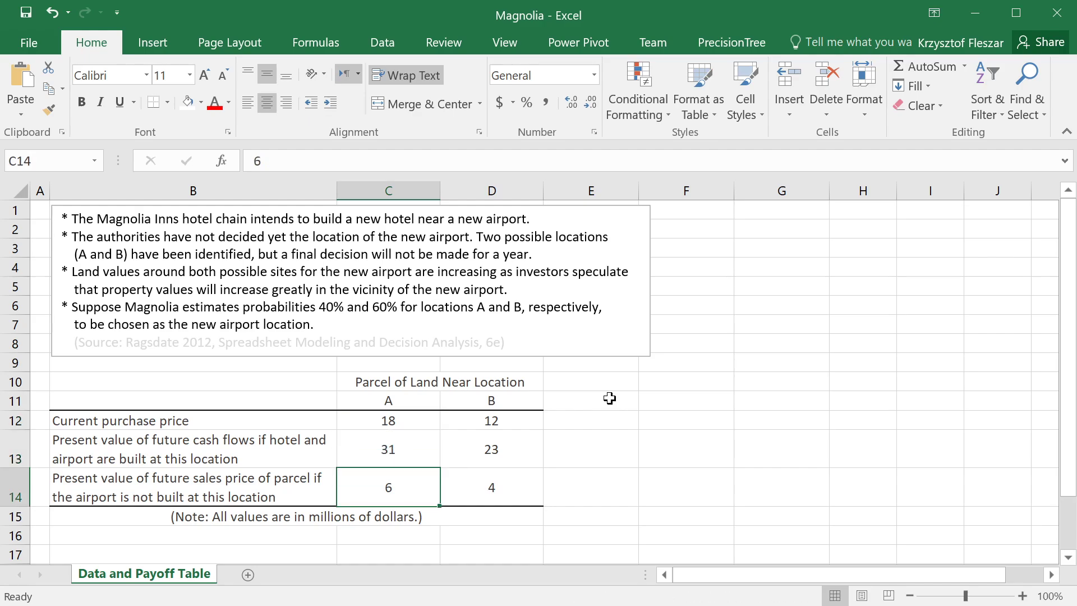
pyautogui.press('Up')
pyautogui.press('Up')
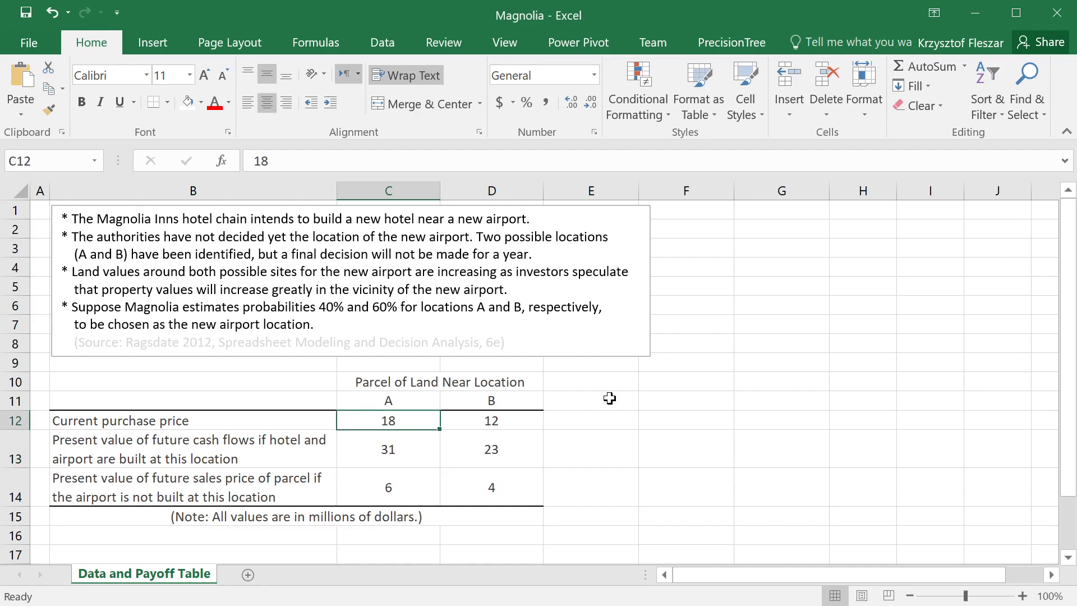
pyautogui.press('Down')
pyautogui.press('Down')
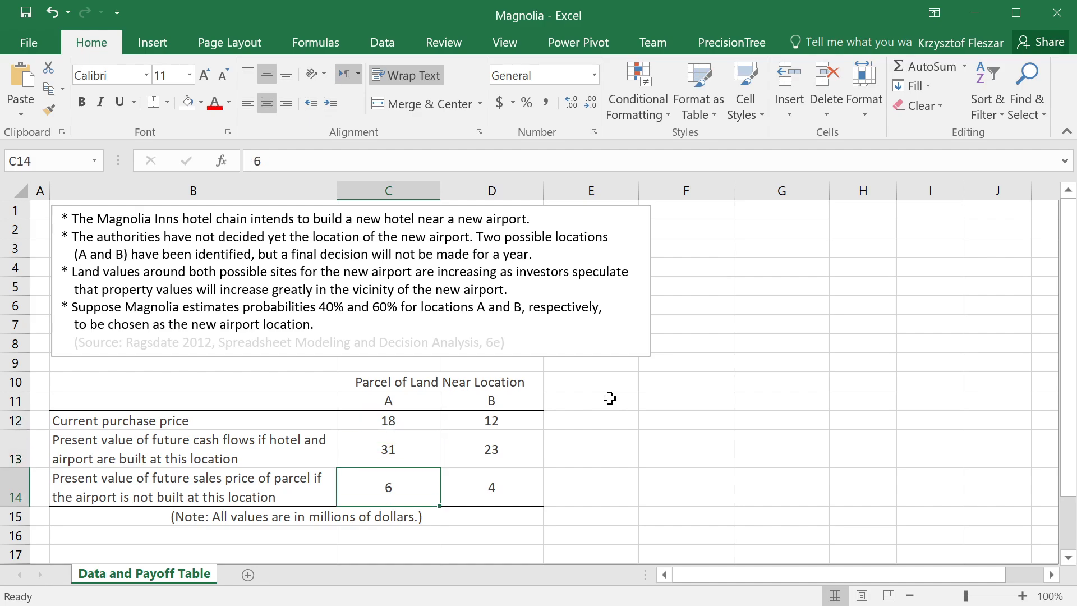
pyautogui.hotkey('shift', 'Left')
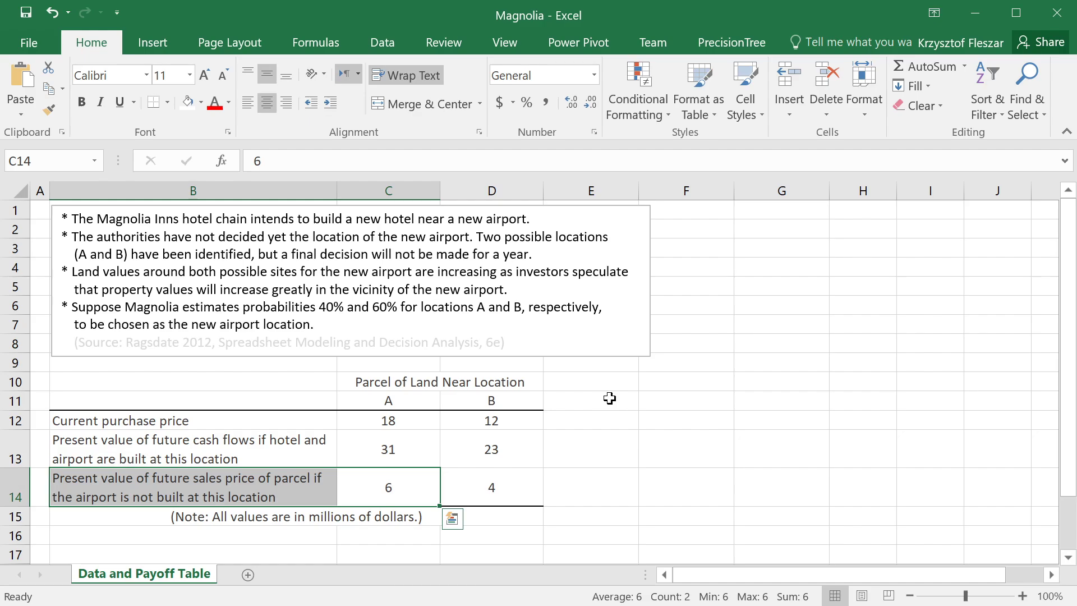
pyautogui.press('Right')
pyautogui.press('Left')
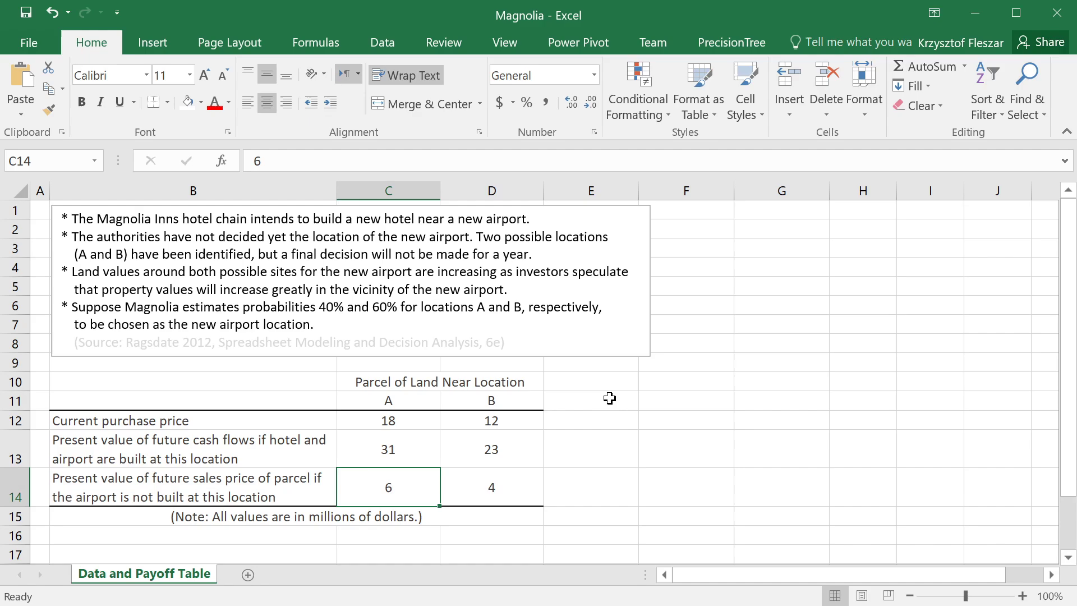
# Compare location A's values with location B's cash flow, sales price and purchase price in column D.
pyautogui.press('Up')
pyautogui.press('Up')
pyautogui.press('Down')
pyautogui.press('Down')
pyautogui.press('Right')
pyautogui.press('Up')
pyautogui.hotkey('shift', 'Down')
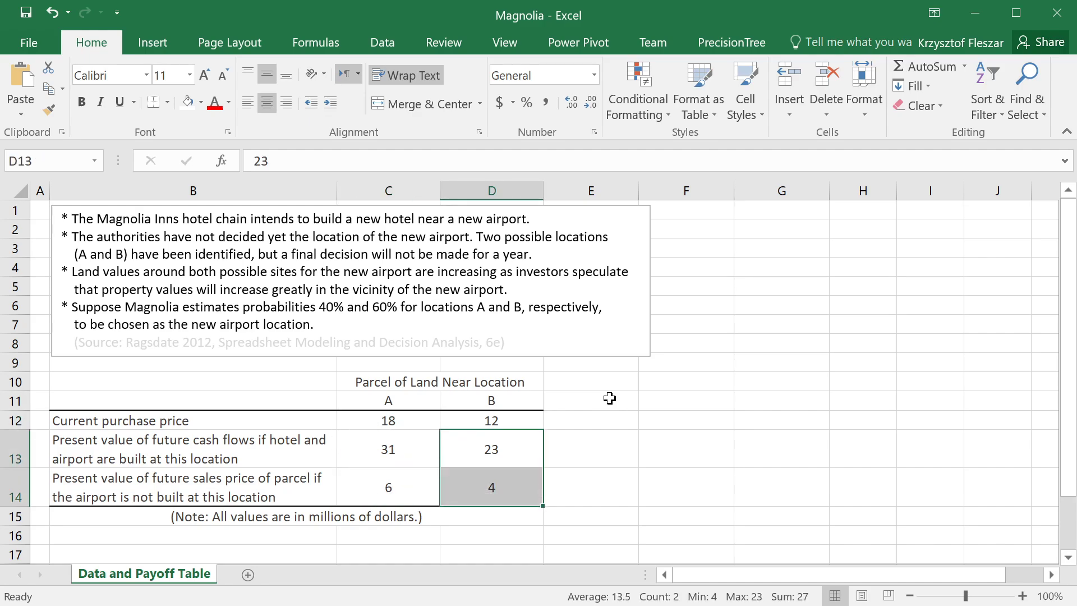
pyautogui.press('Up')
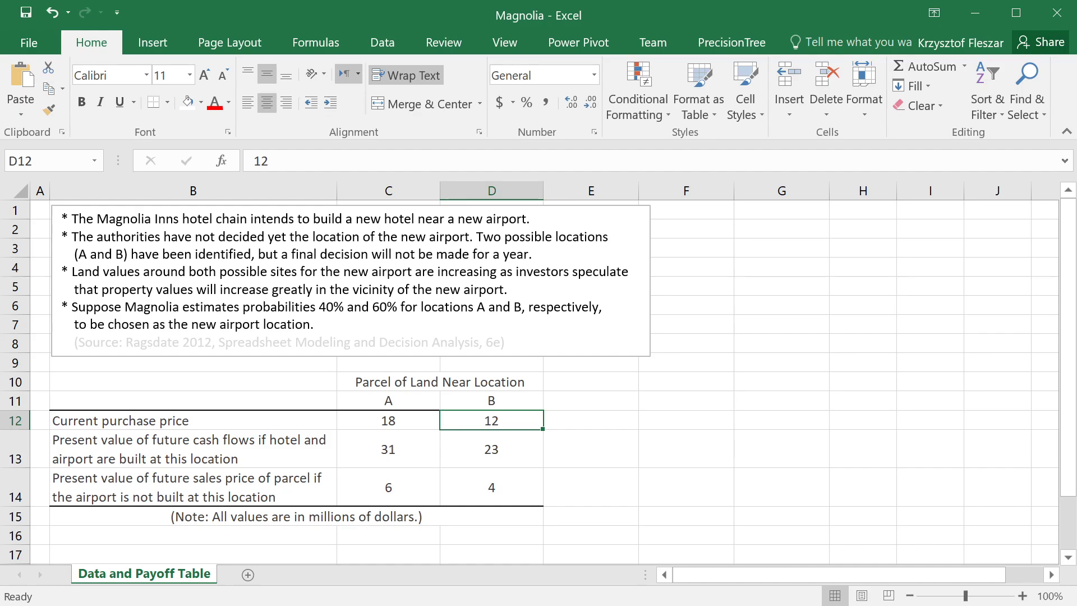
# Enter the heading "Land Purchase at Location" in cell B19, below the data table.
pyautogui.press('Left')
pyautogui.press('Left')
pyautogui.press('Down')
pyautogui.press('Down')
pyautogui.press('Down')
pyautogui.press('Down')
pyautogui.press('Down')
pyautogui.press('Down')
pyautogui.press('Down')
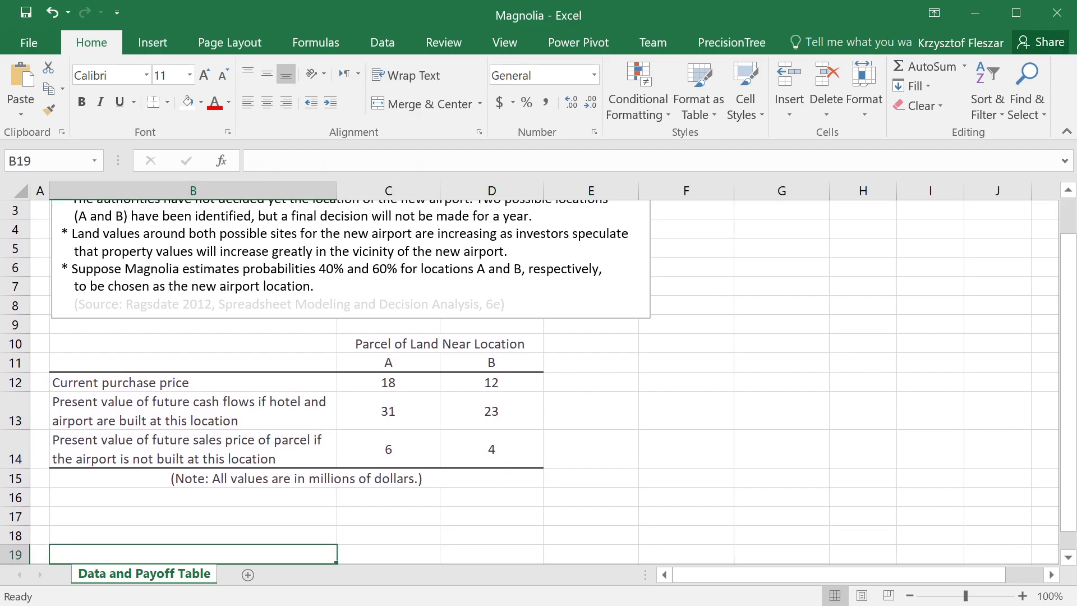
pyautogui.press('Down')
pyautogui.press('Down')
pyautogui.press('Down')
pyautogui.press('Down')
pyautogui.press('Down')
pyautogui.press('Down')
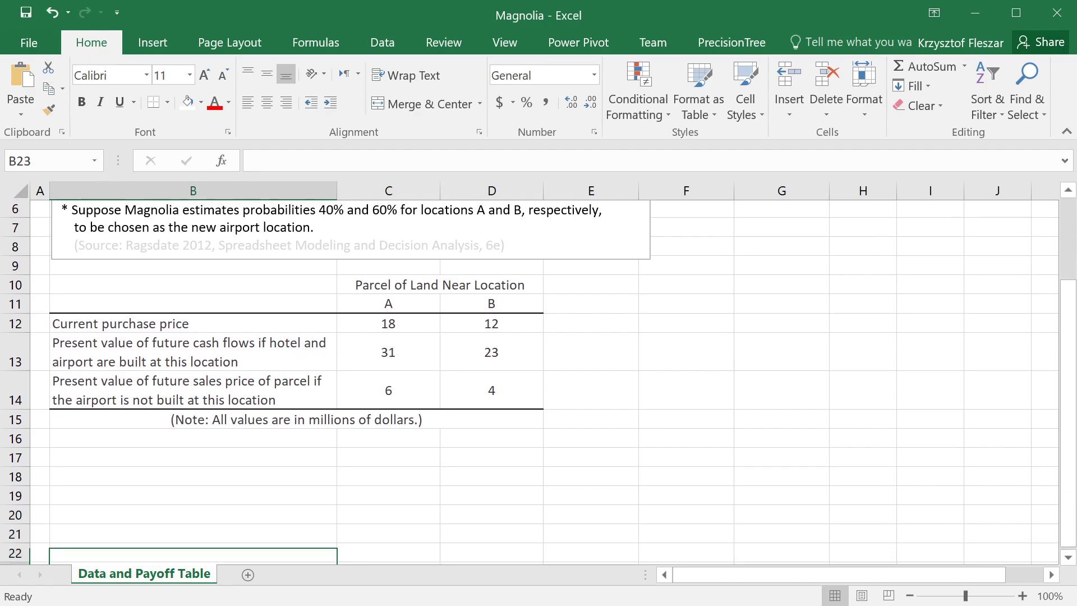
pyautogui.press('Up')
pyautogui.press('Up')
pyautogui.press('Up')
pyautogui.press('Up')
pyautogui.press('Up')
pyautogui.press('Up')
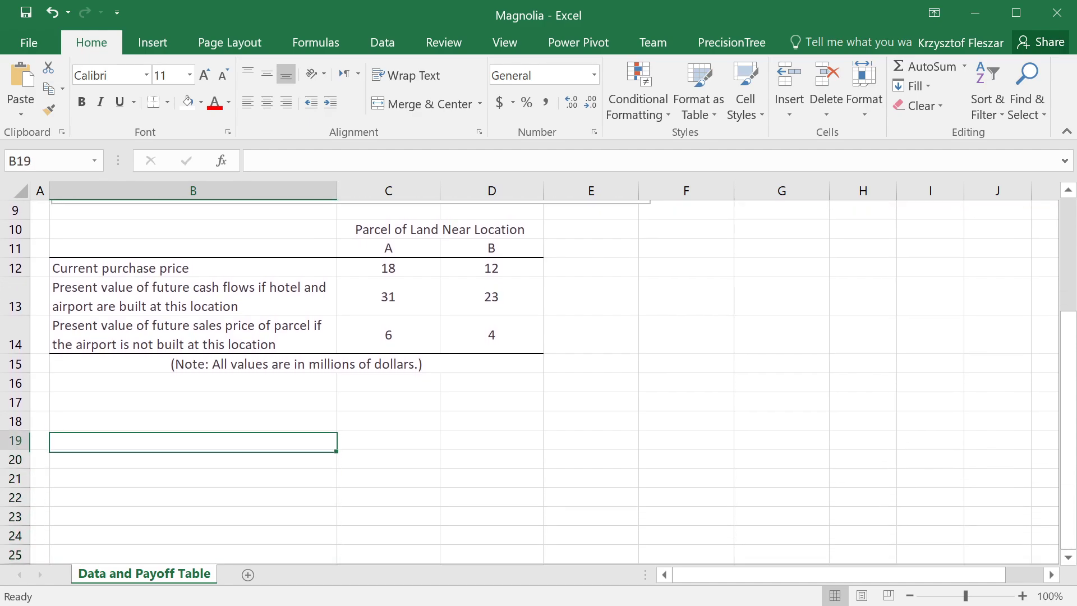
pyautogui.write('L')
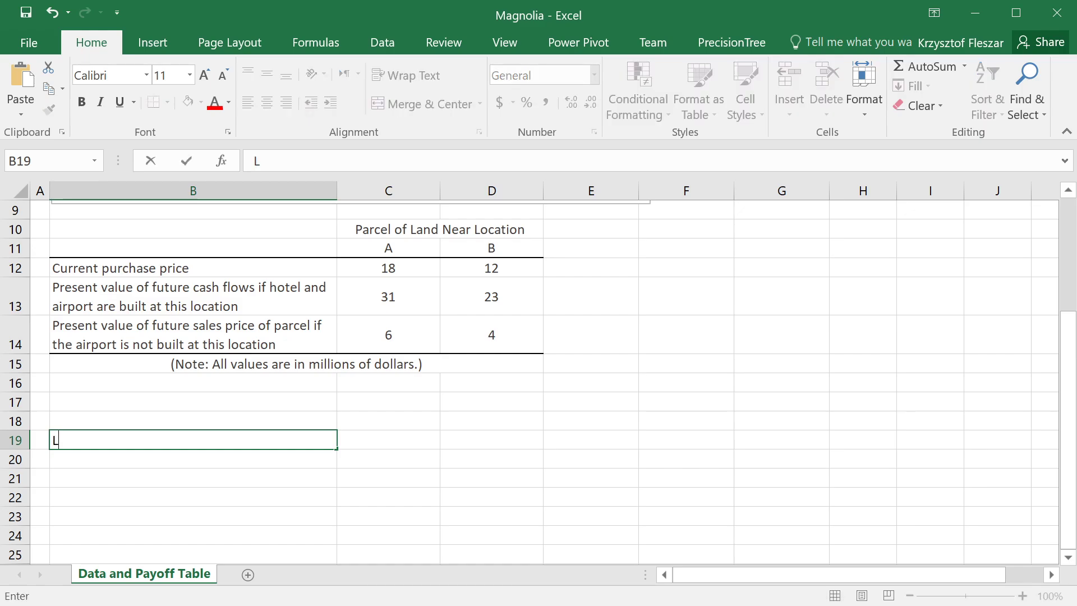
pyautogui.write('and Purchase ')
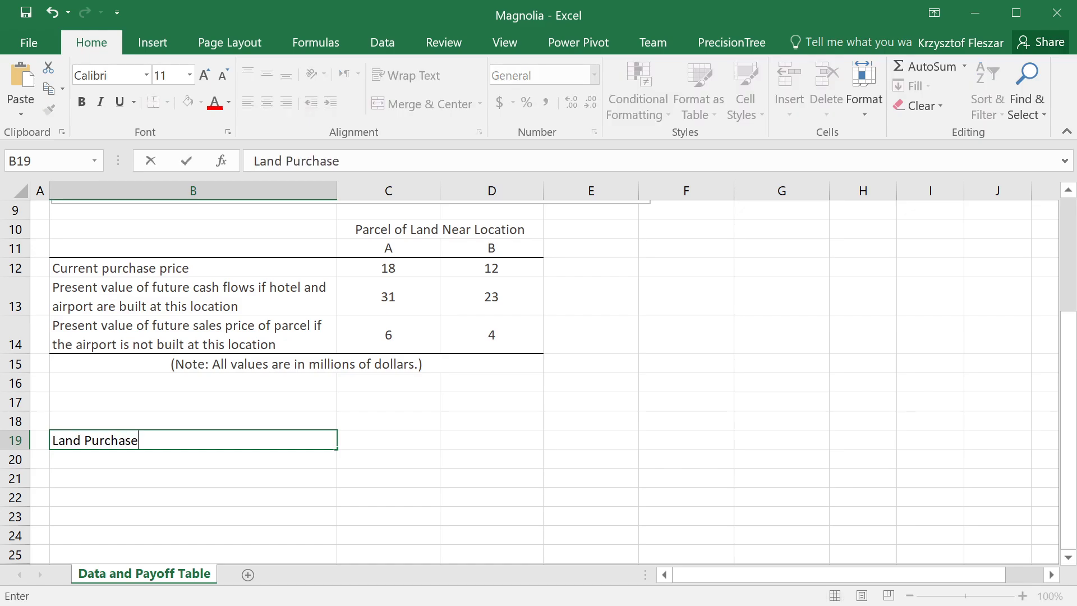
pyautogui.write('at Location')
pyautogui.press('Return')
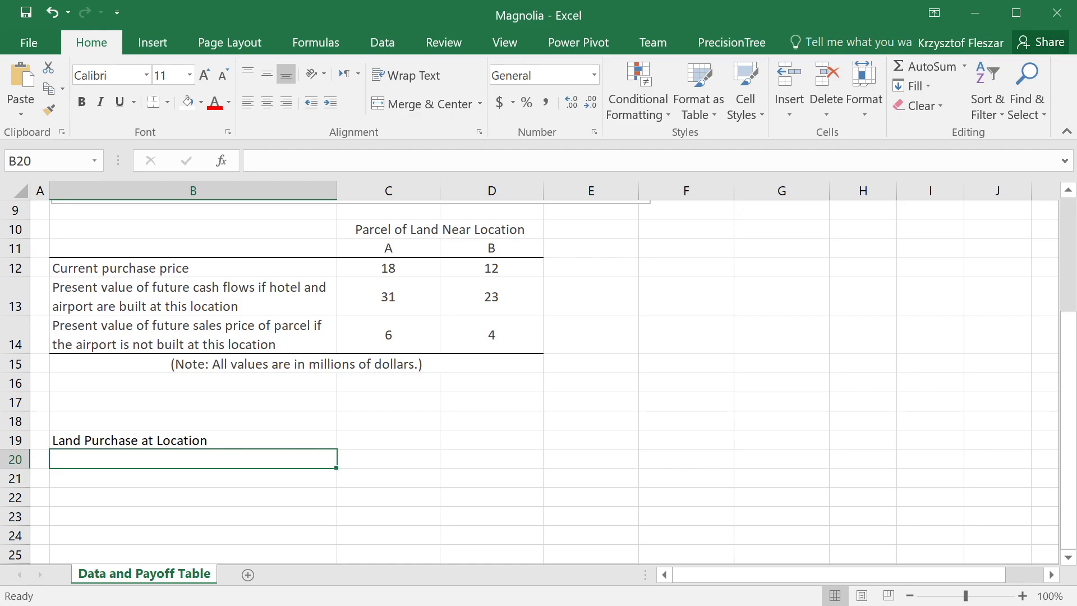
# List the purchase options A and B in cells B20 and B21 under the heading.
pyautogui.write('A')
pyautogui.press('Return')
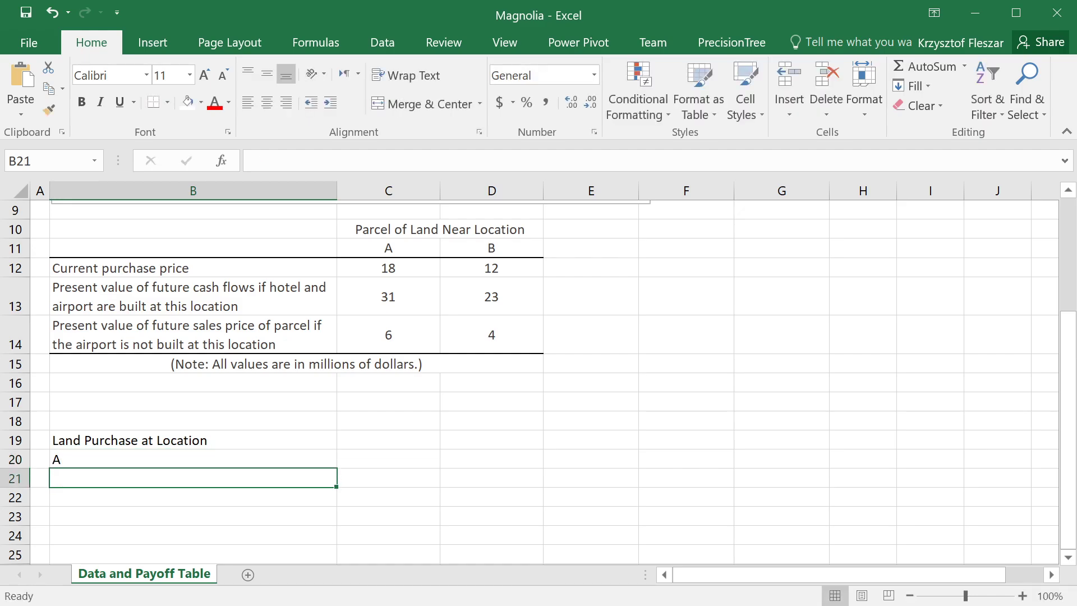
pyautogui.write('B')
pyautogui.press('Return')
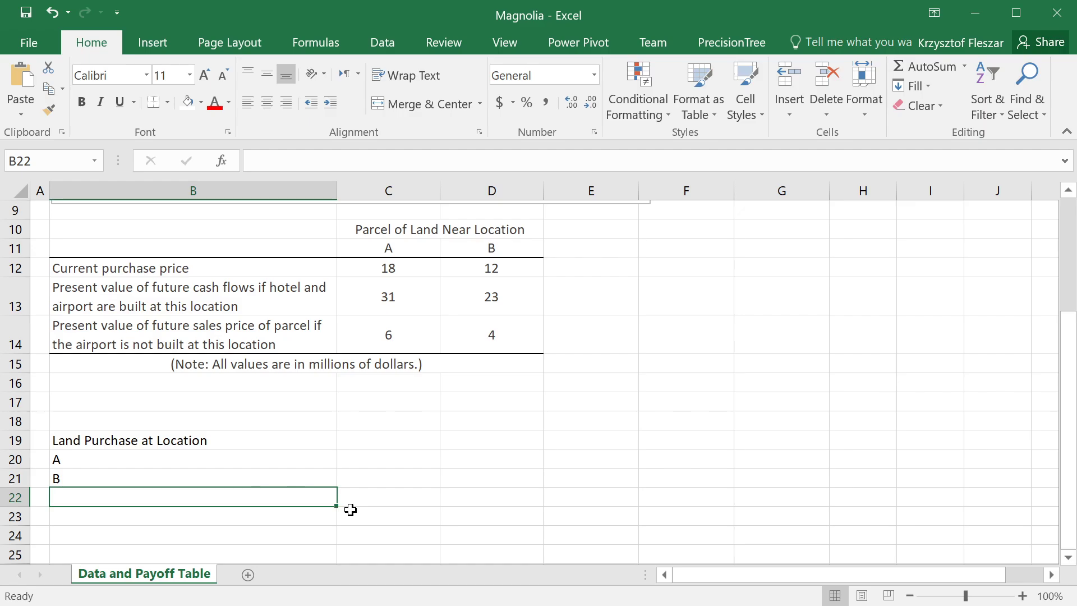
# Enter "None" as the third purchase option in cell B22.
pyautogui.write('Ne')
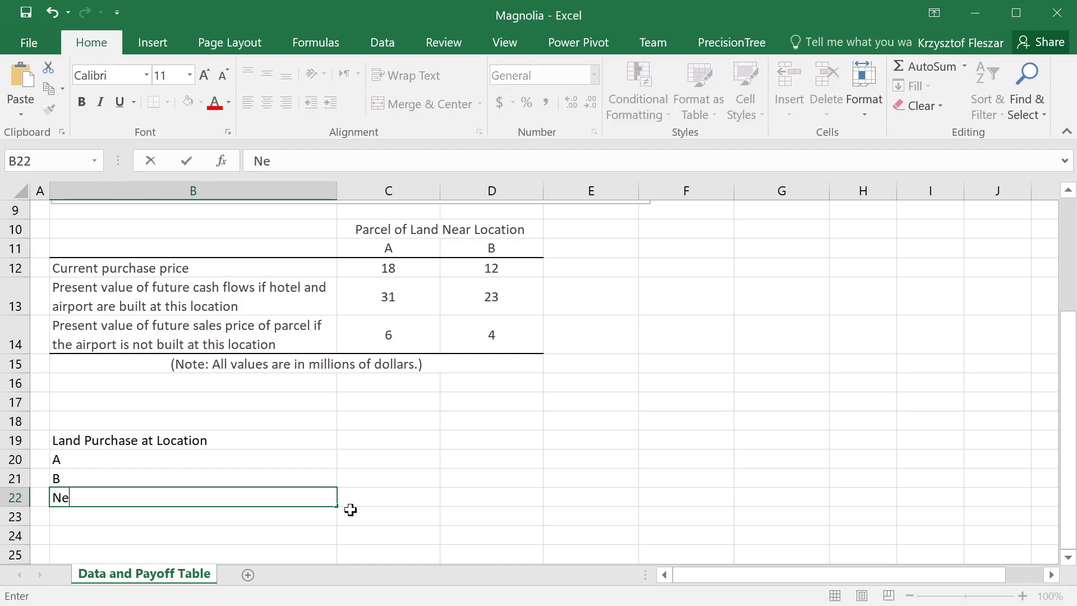
pyautogui.write('ith')
pyautogui.press('BackSpace')
pyautogui.press('BackSpace')
pyautogui.press('BackSpace')
pyautogui.press('BackSpace')
pyautogui.write('one')
pyautogui.press('Return')
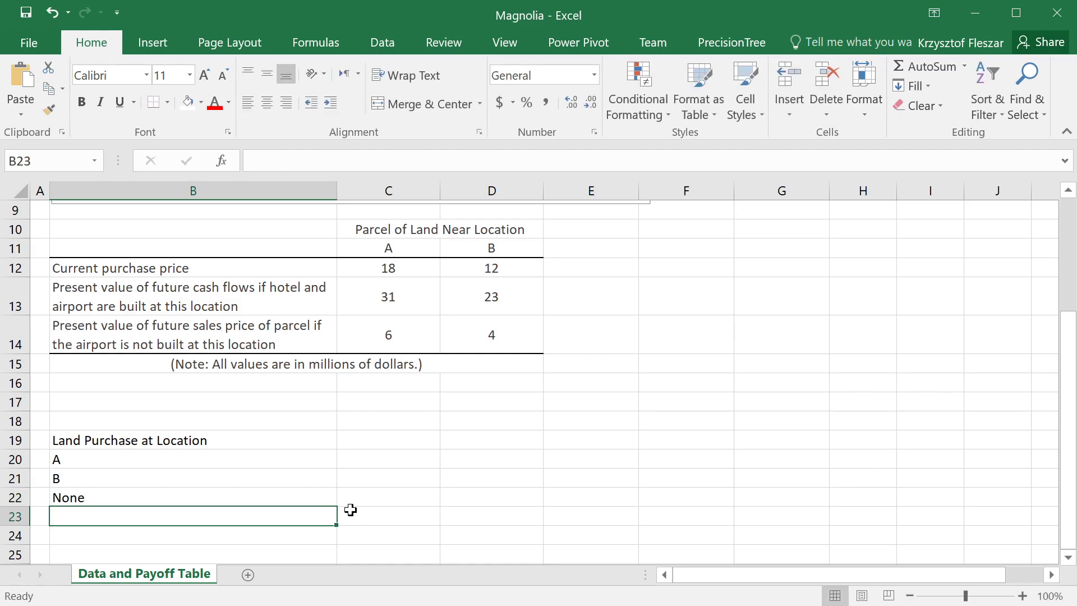
# Replace the option in cell B22 with "A&B" and enter "None" in cell B23.
pyautogui.press('Up')
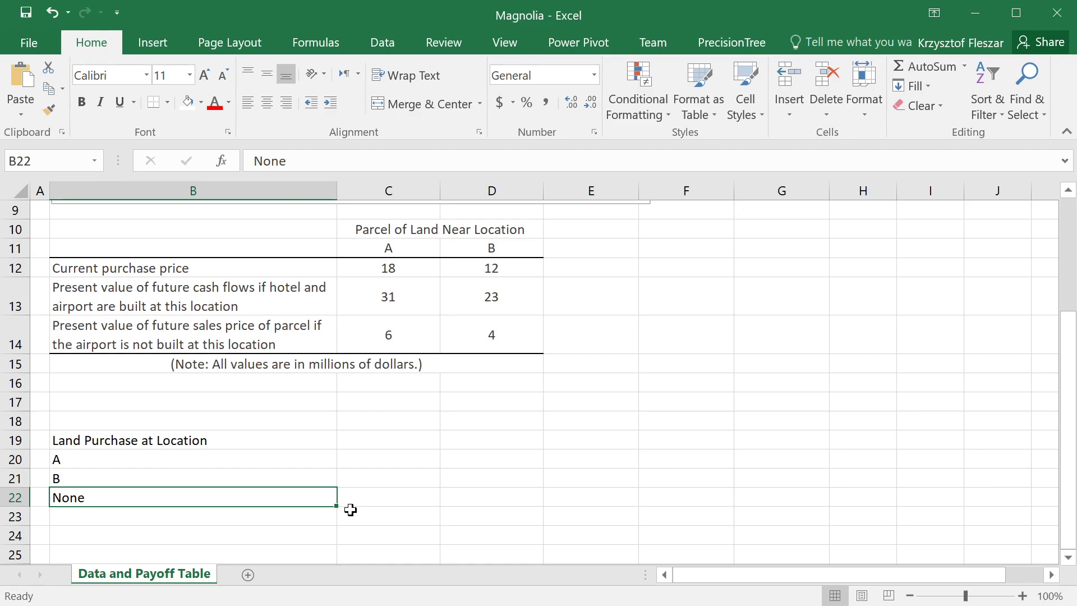
pyautogui.write('A&B')
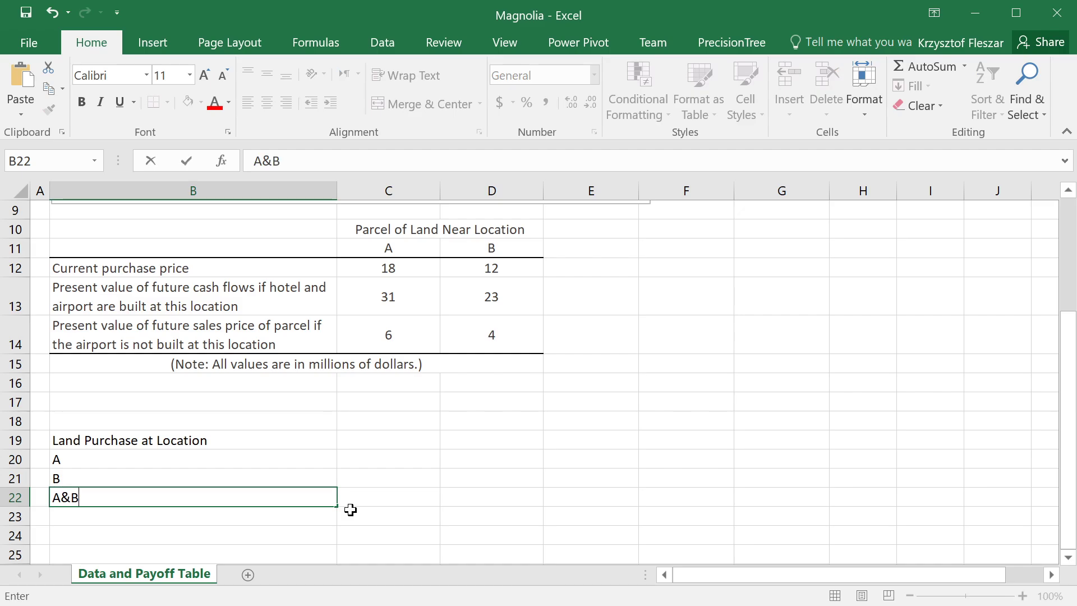
pyautogui.press('Return')
pyautogui.write('None')
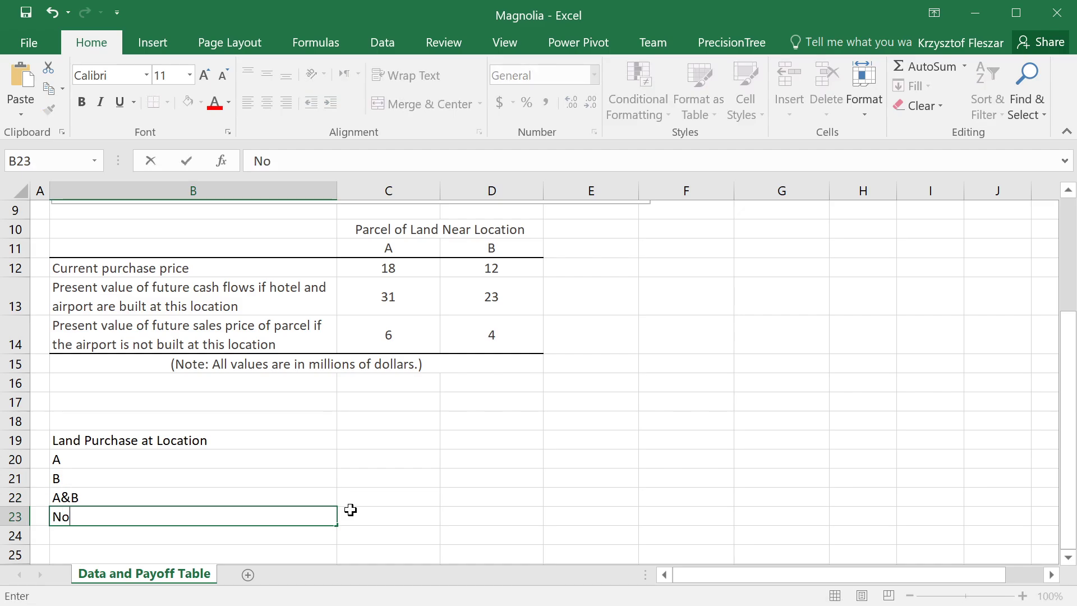
pyautogui.press('Return')
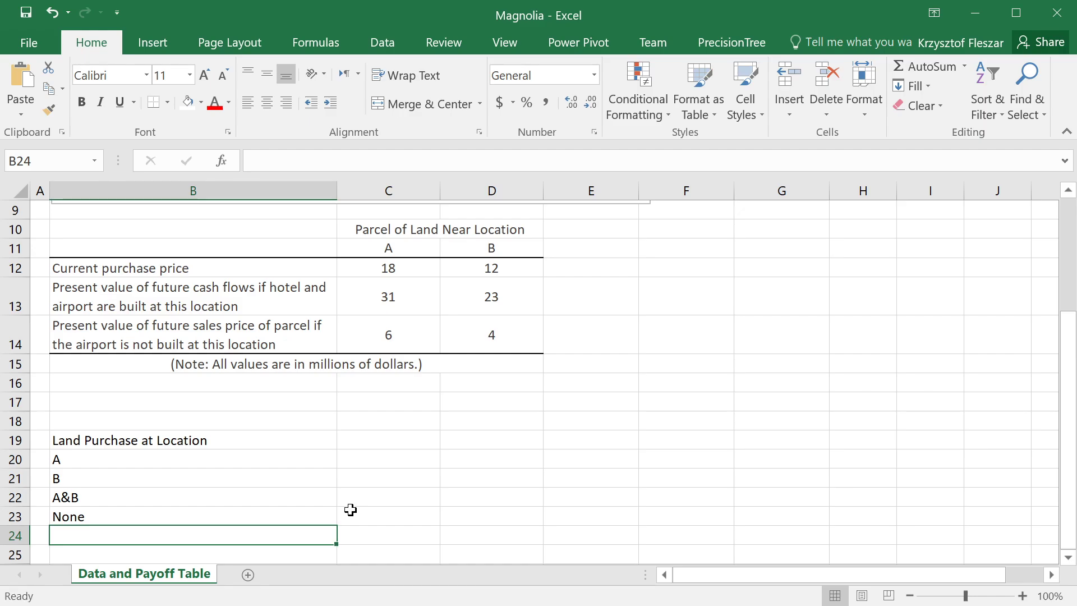
pyautogui.click(221, 460)
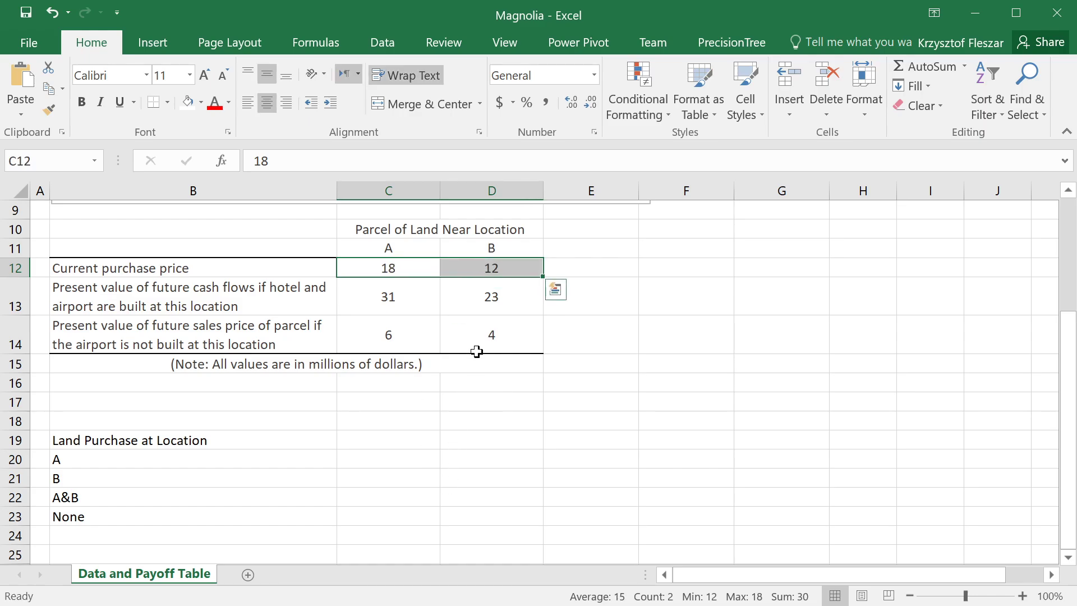
pyautogui.click(388, 297)
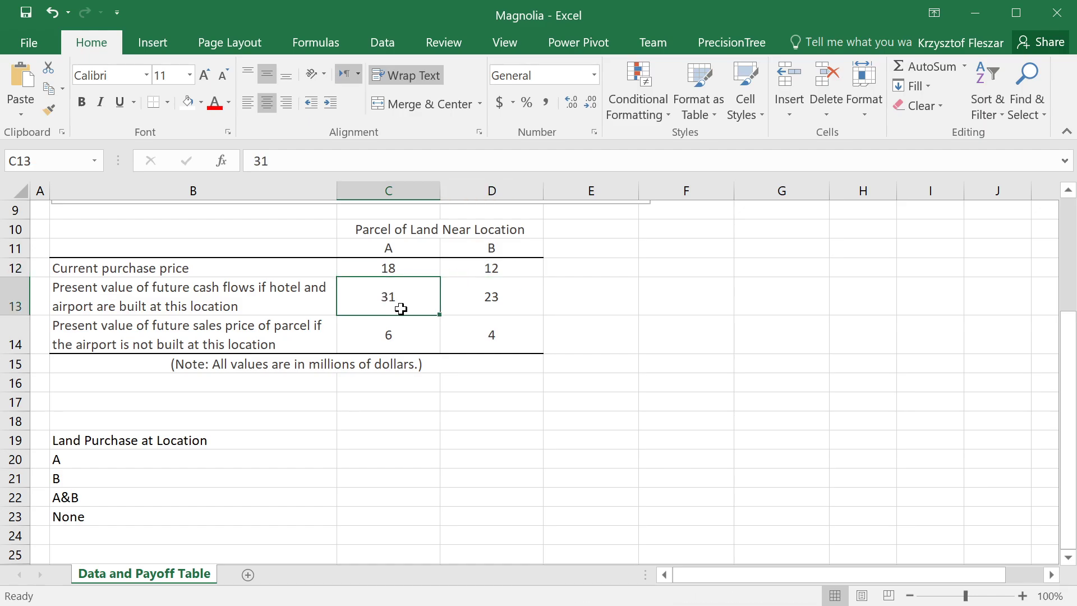
pyautogui.click(489, 332)
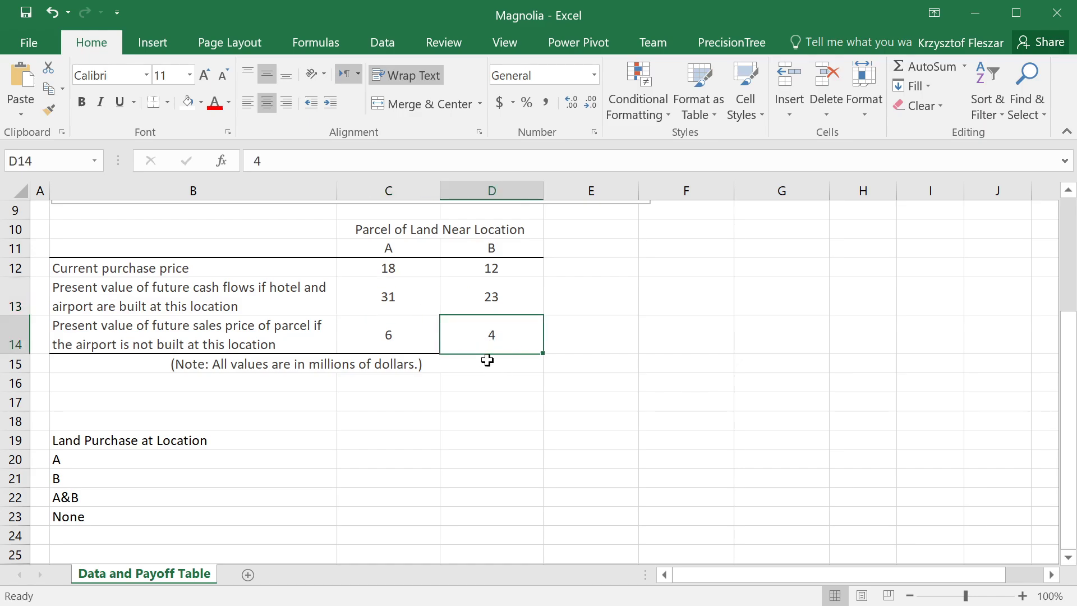
pyautogui.click(494, 296)
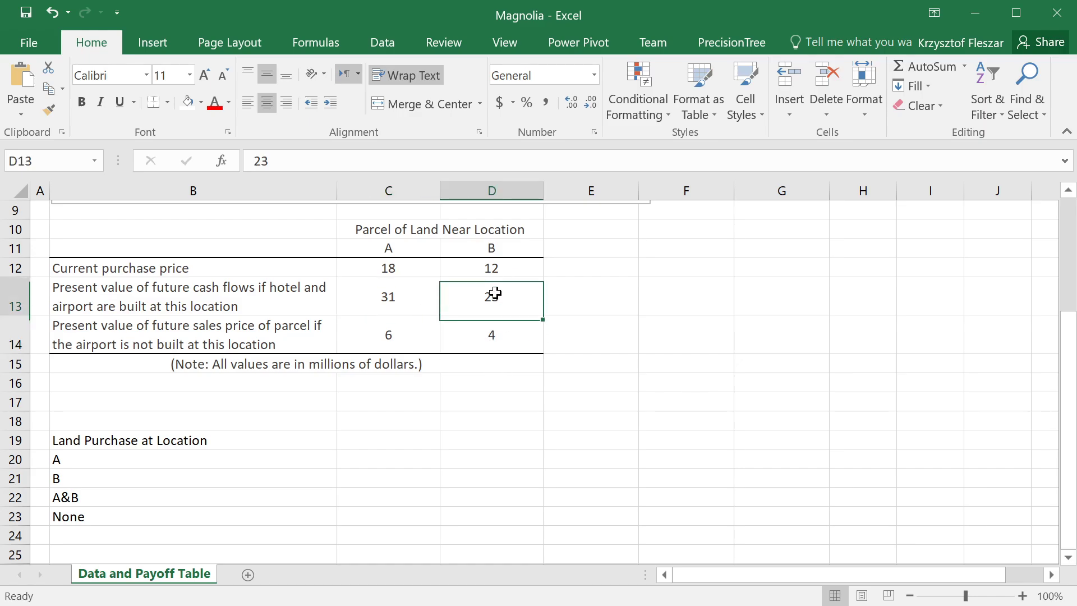
pyautogui.click(385, 343)
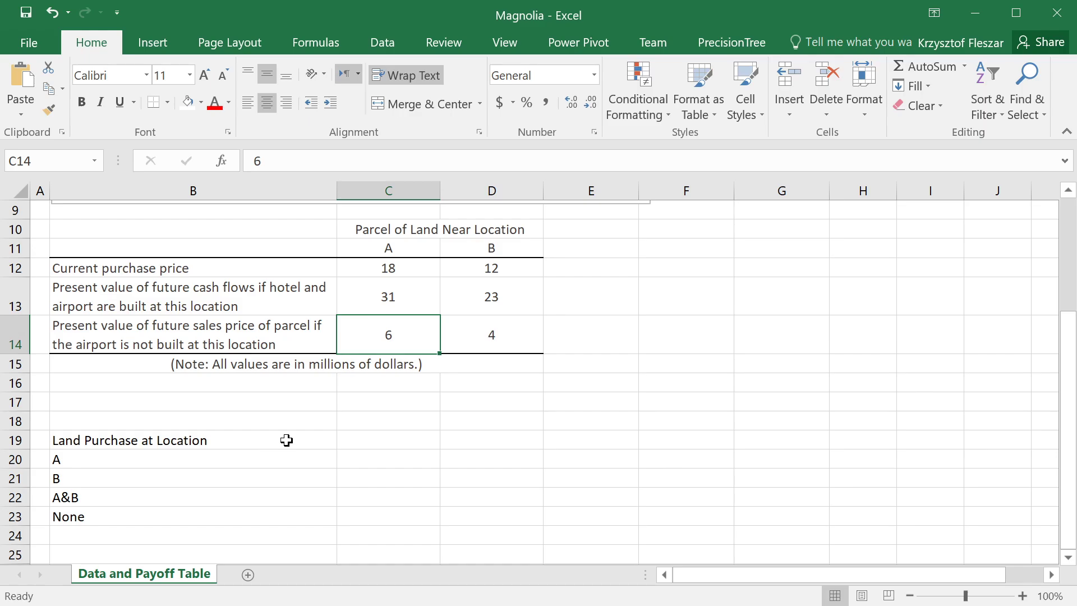
# Centre the land purchase heading and its four options in cells B19 to B23 horizontally.
pyautogui.moveTo(114, 441); pyautogui.dragTo(148, 518)
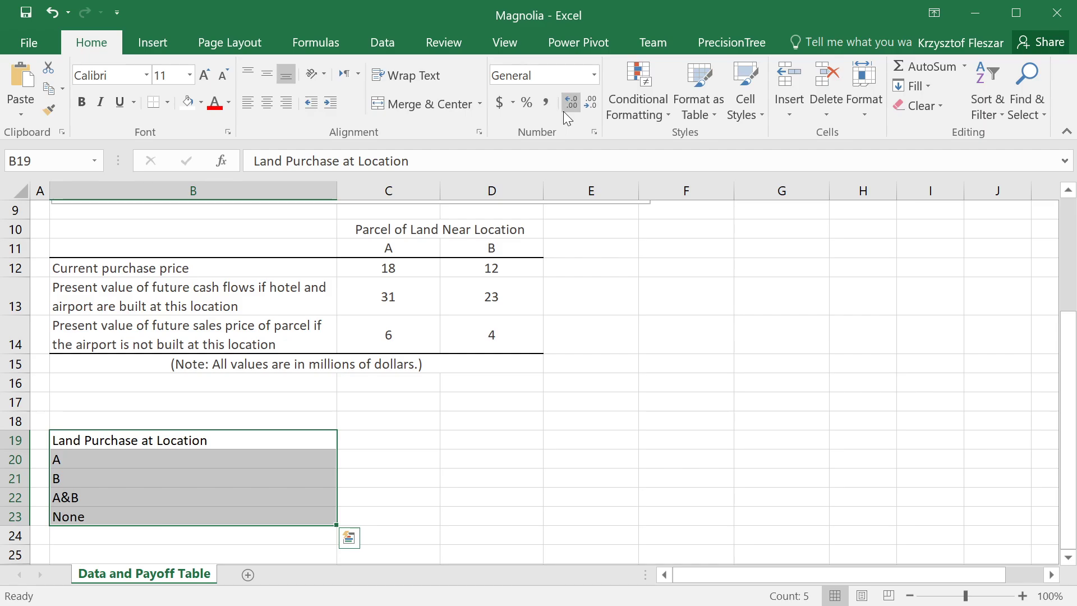
pyautogui.click(267, 103)
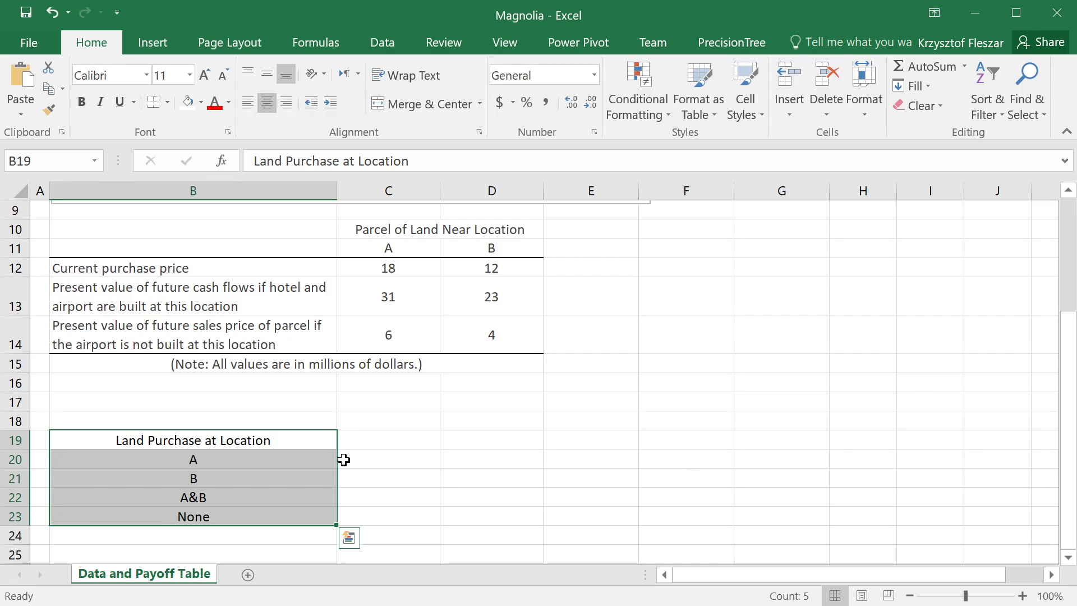
pyautogui.click(367, 442)
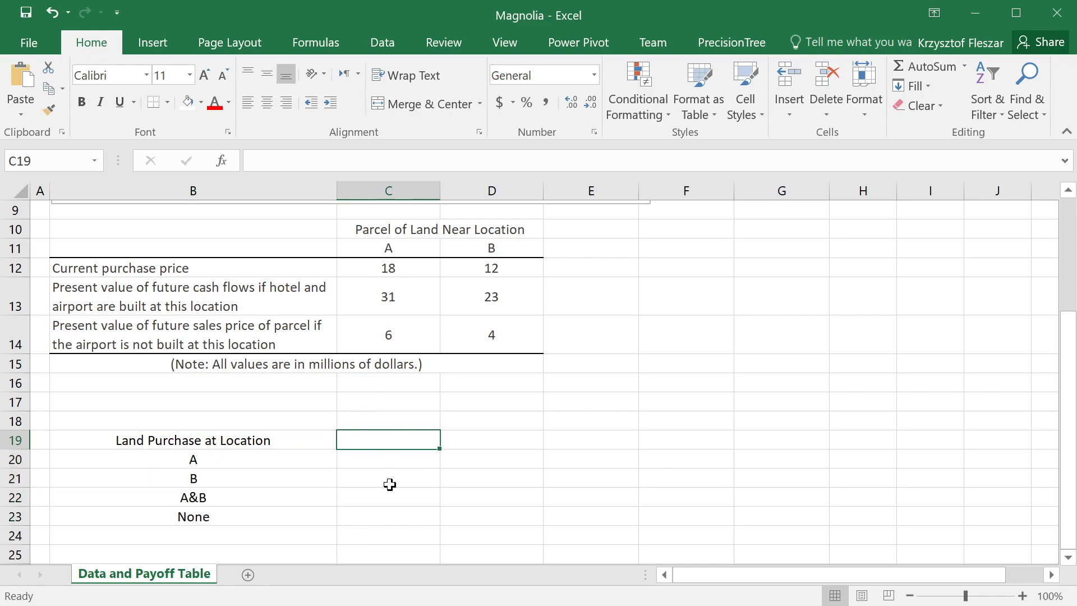
pyautogui.click(373, 469)
pyautogui.click(373, 457)
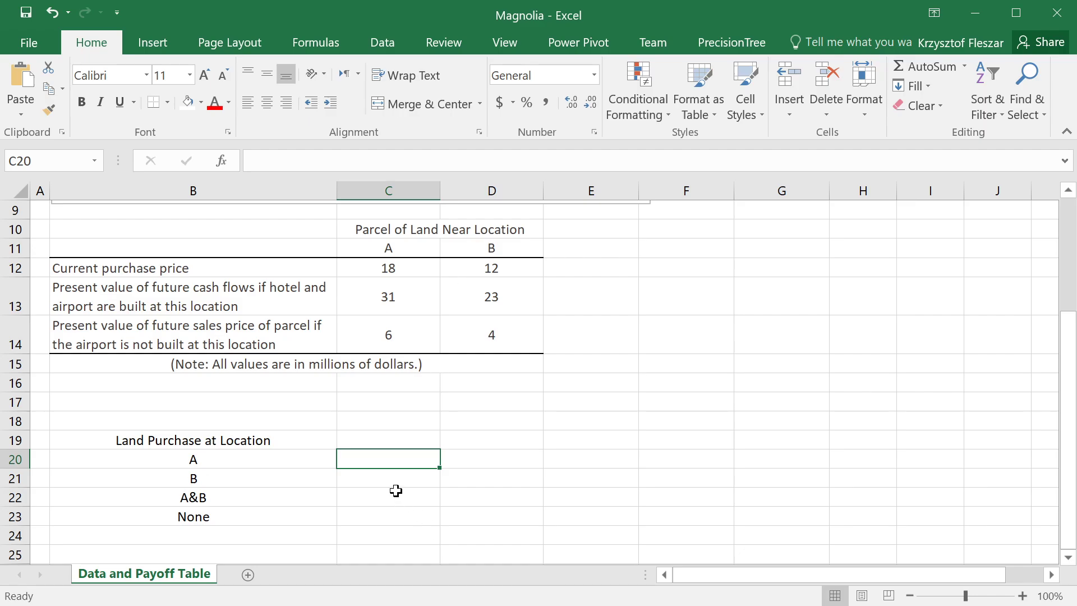
pyautogui.moveTo(279, 462); pyautogui.dragTo(277, 516)
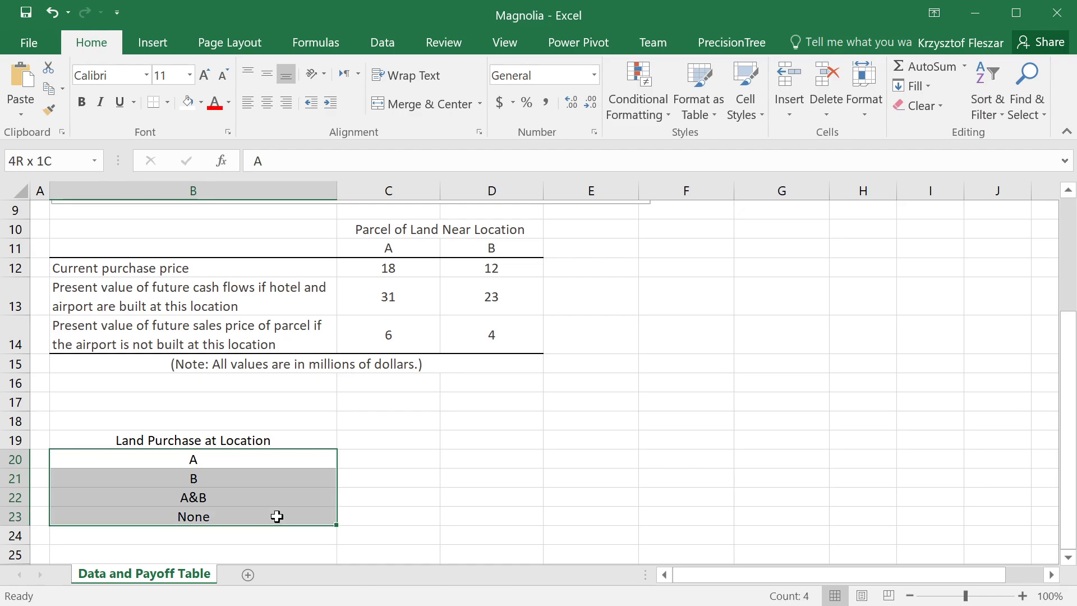
pyautogui.click(422, 481)
pyautogui.click(422, 444)
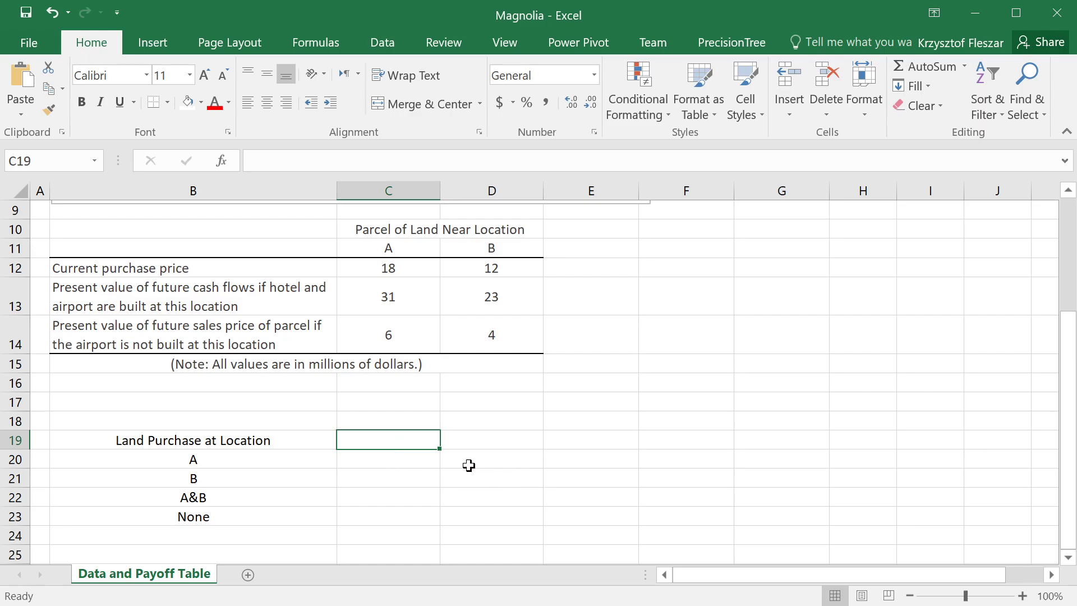
# Enter the column heading "Airport is Built at Location" in cell C18.
pyautogui.click(384, 421)
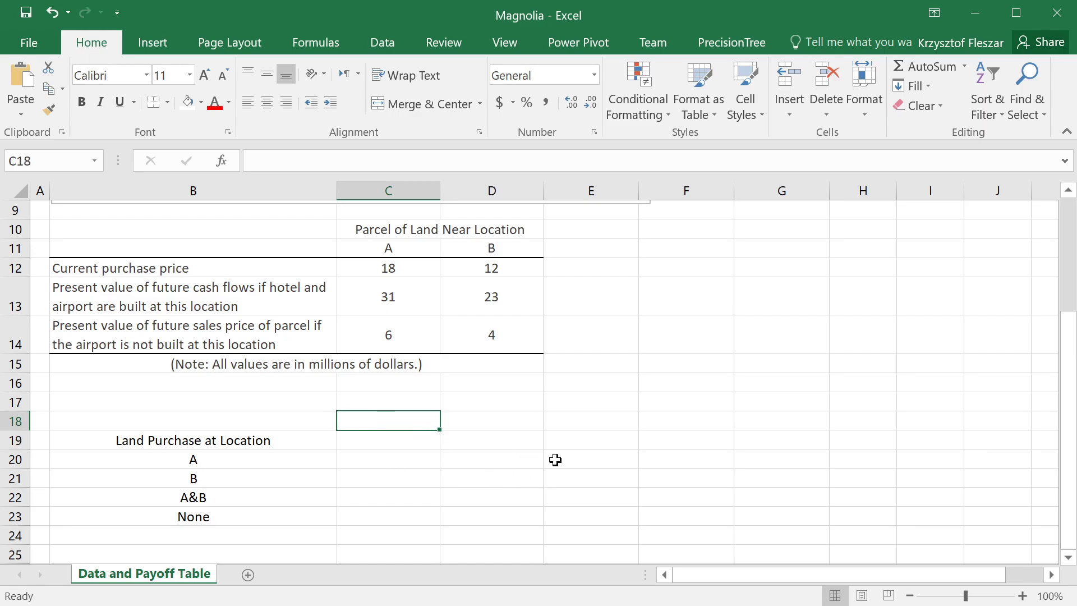
pyautogui.write('Ai')
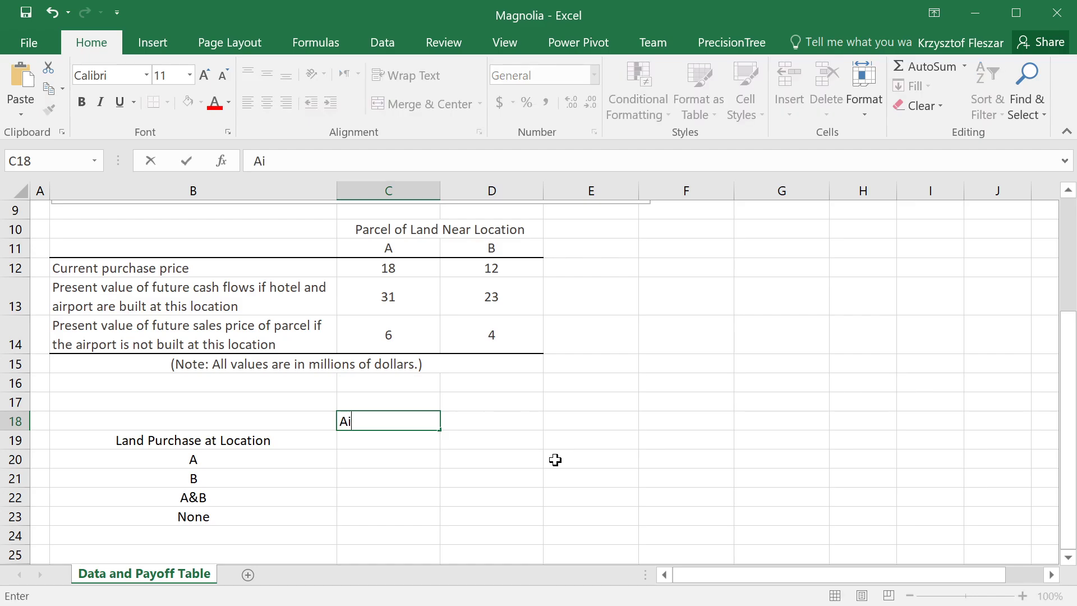
pyautogui.write('rport is Built at Location')
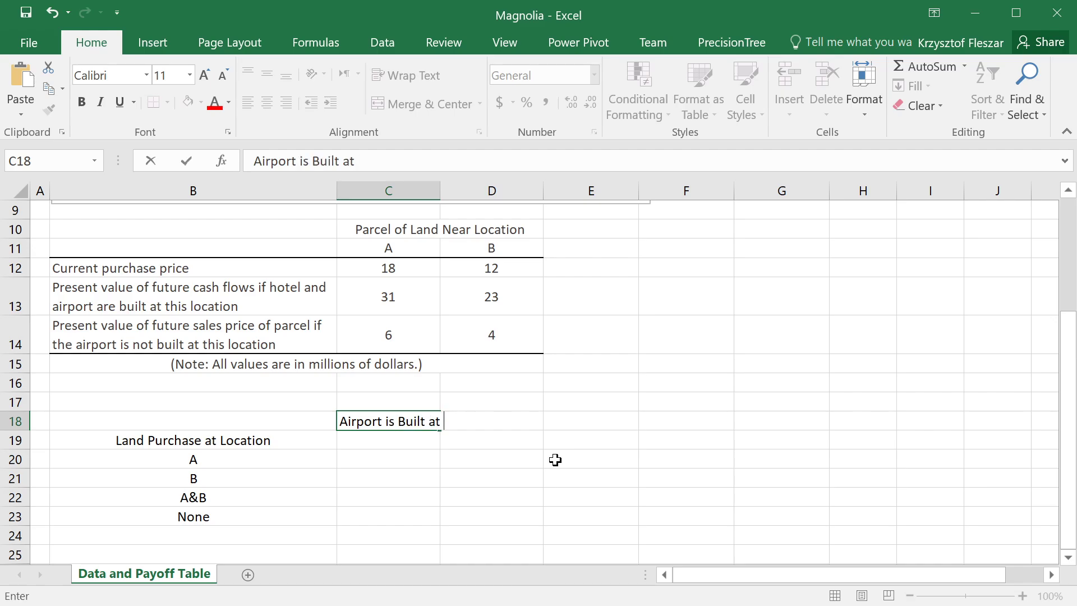
pyautogui.press('Return')
pyautogui.write('Airport is Built at Location')
# Enter the airport locations A in cell C19 and B in cell D19 under the column heading.
pyautogui.press('Tab')
pyautogui.press('Left')
pyautogui.write('A')
pyautogui.press('Delete')
pyautogui.press('Return')
pyautogui.press('Up')
pyautogui.press('Right')
pyautogui.write('B')
pyautogui.press('Return')
pyautogui.press('Up')
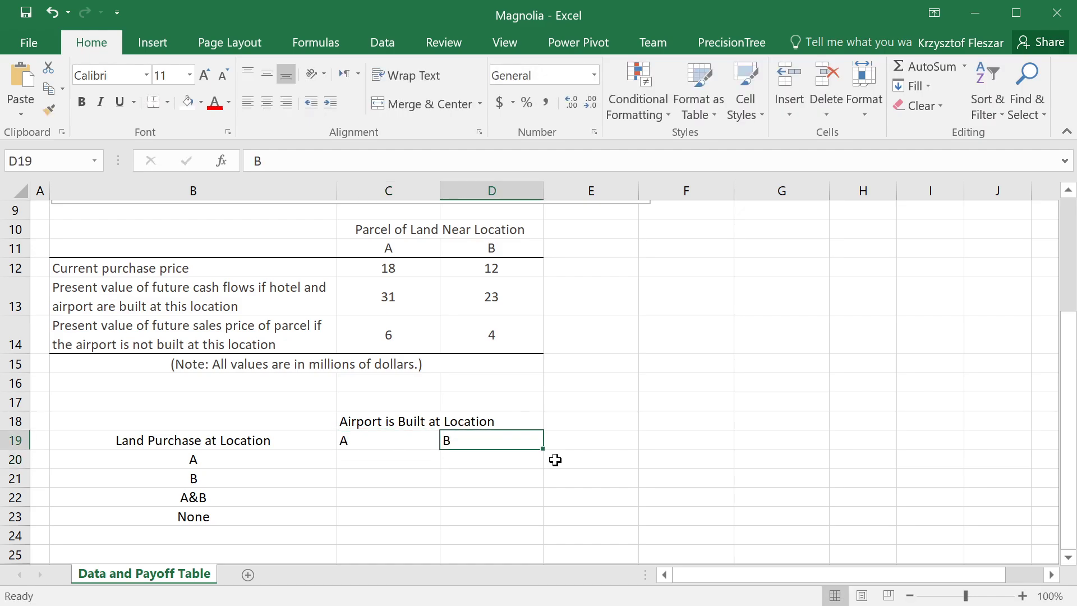
# Centre the headings in C18:D19 and merge the airport heading across cells C18 and D18.
pyautogui.hotkey('shift', 'Left')
pyautogui.hotkey('shift', 'Up')
pyautogui.click(267, 104)
pyautogui.press('Tab')
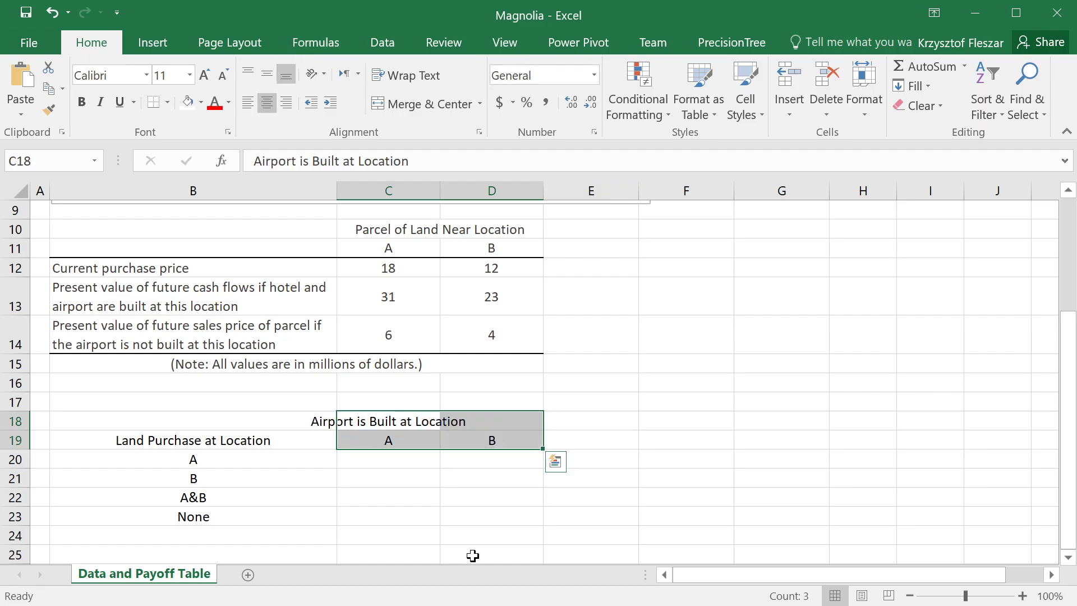
pyautogui.moveTo(426, 422); pyautogui.dragTo(522, 422)
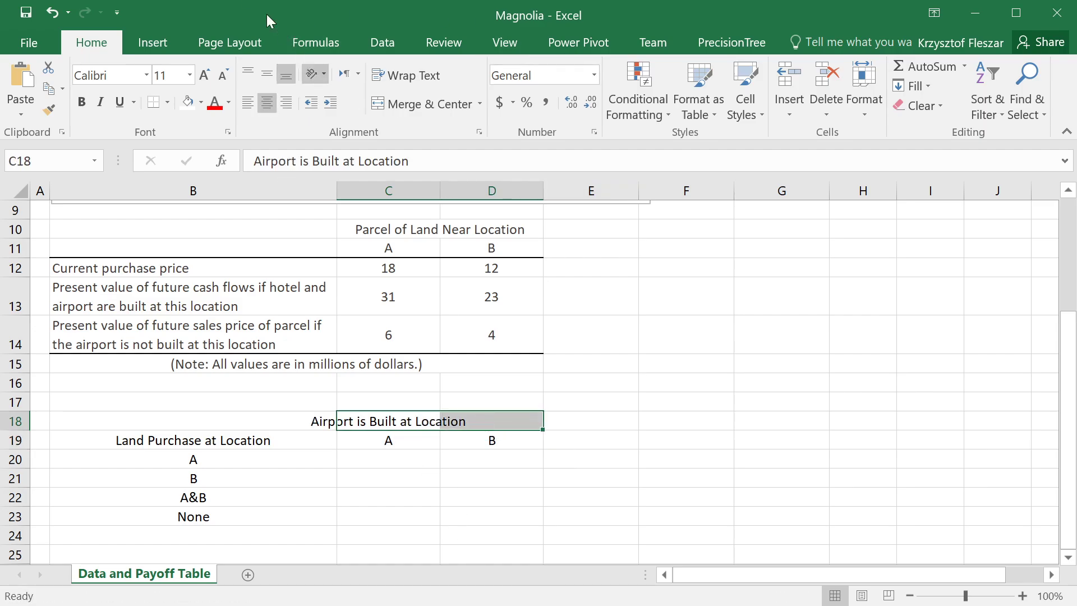
pyautogui.click(425, 105)
pyautogui.click(421, 472)
pyautogui.moveTo(409, 440); pyautogui.dragTo(489, 443)
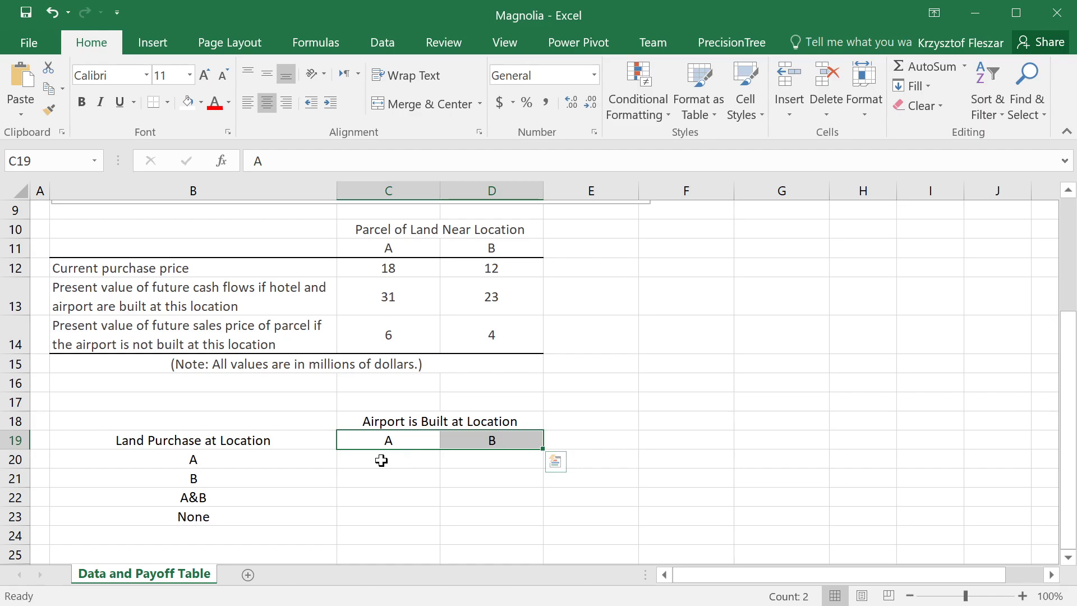
# Apply all borders to the payoff table in cells B18 to D23.
pyautogui.moveTo(260, 425); pyautogui.dragTo(456, 518)
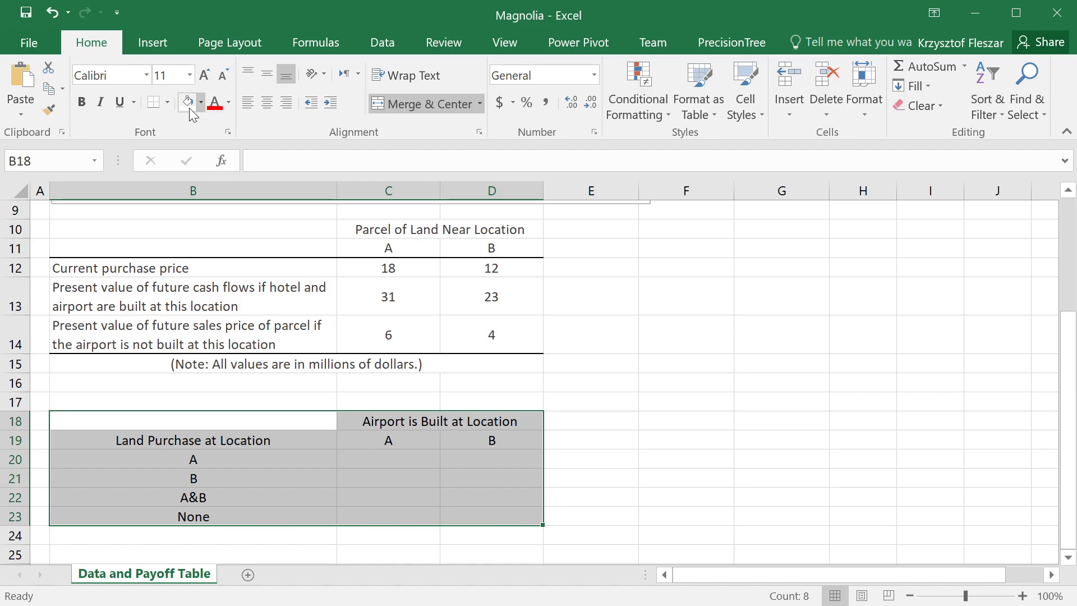
pyautogui.click(167, 104)
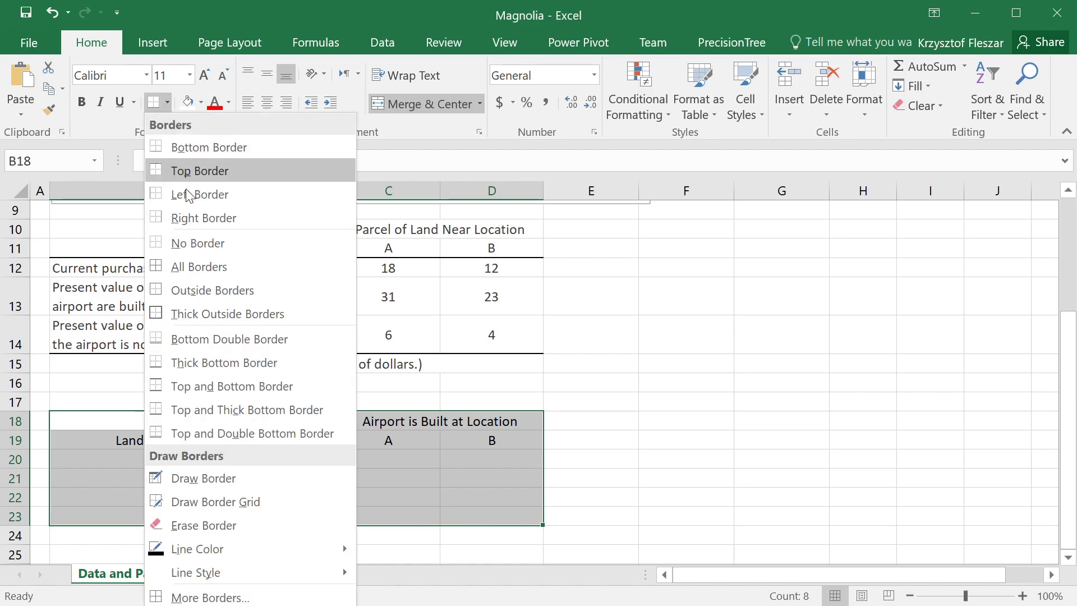
pyautogui.click(196, 267)
pyautogui.click(327, 493)
# Examine how the land purchase options and possible airport locations pair up in the empty payoff cells, alongside the current purchase prices.
pyautogui.moveTo(221, 455); pyautogui.dragTo(240, 513)
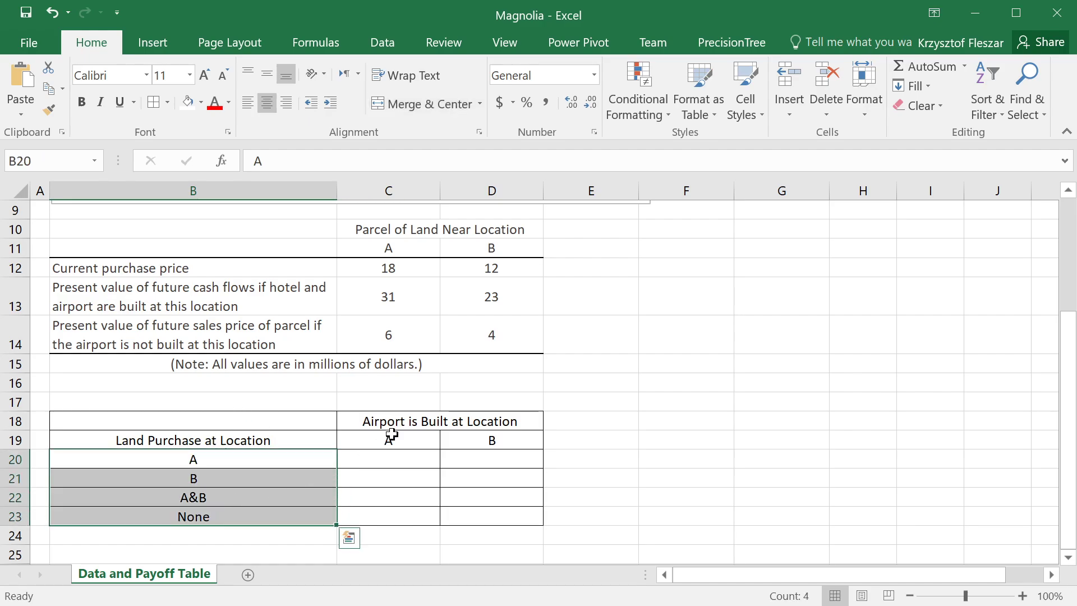
pyautogui.moveTo(368, 269); pyautogui.dragTo(455, 271)
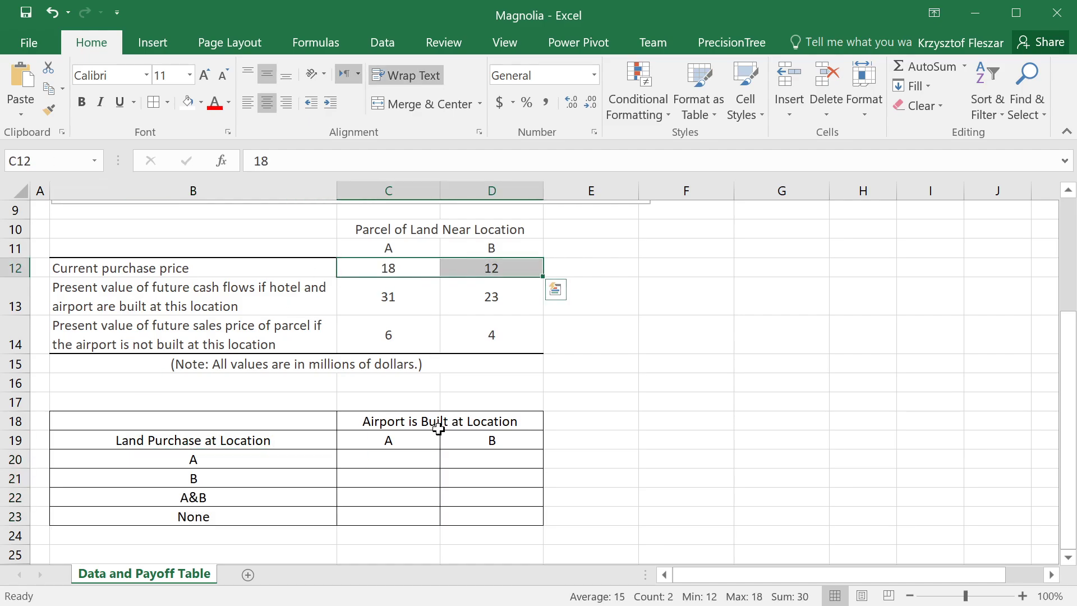
pyautogui.click(392, 439)
pyautogui.click(449, 440)
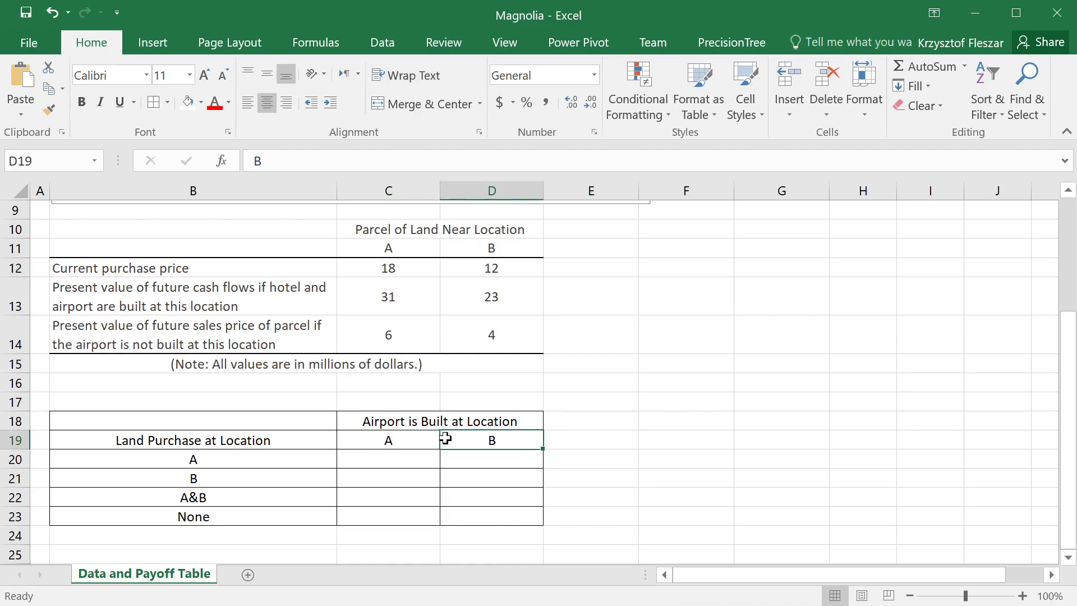
pyautogui.click(446, 424)
pyautogui.moveTo(426, 444); pyautogui.dragTo(480, 440)
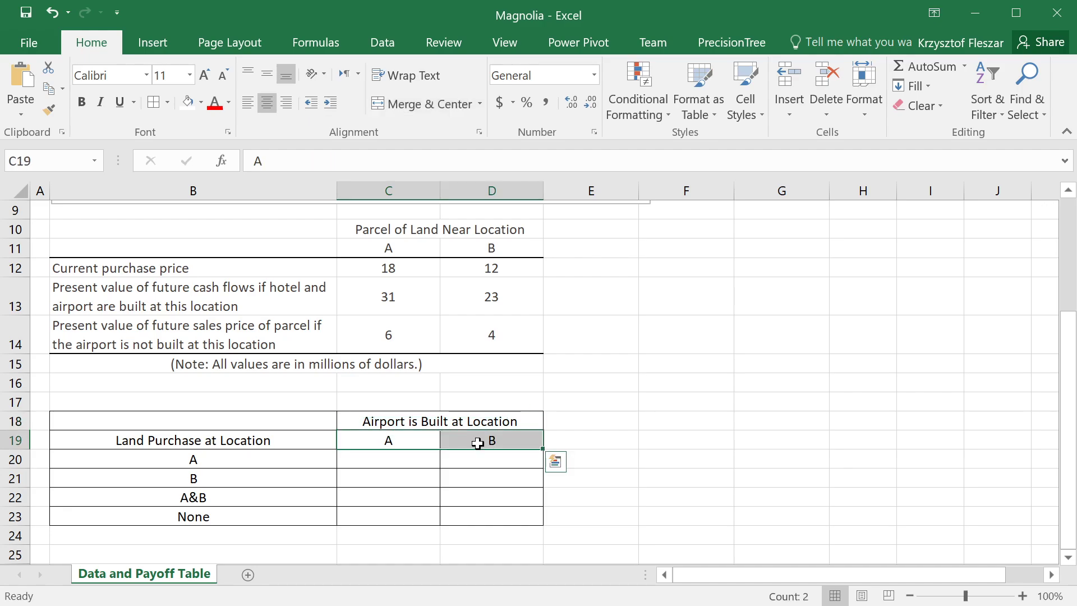
pyautogui.click(429, 440)
pyautogui.click(469, 441)
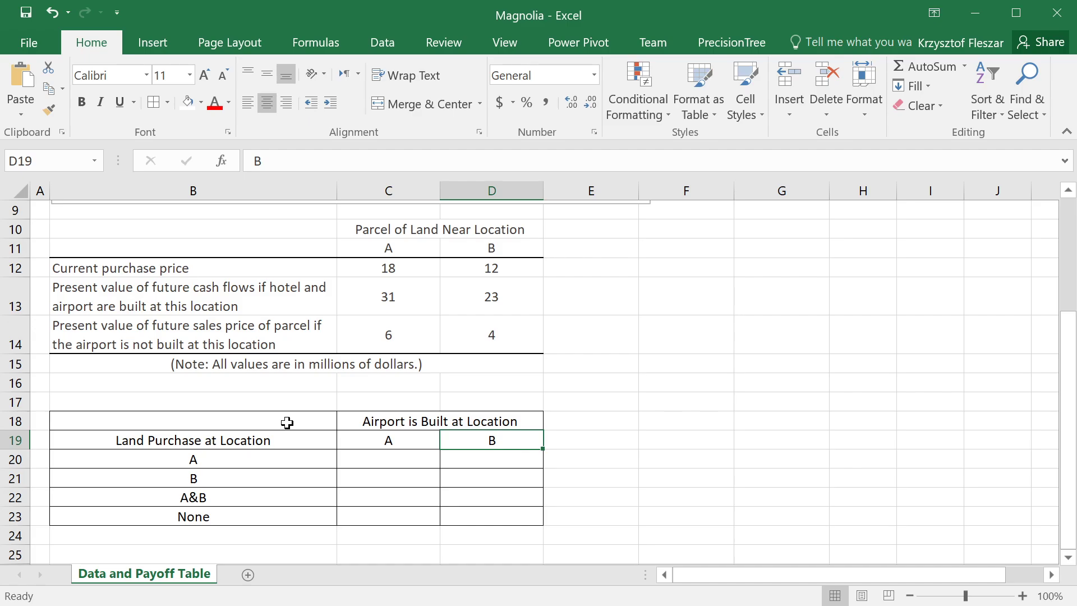
pyautogui.click(437, 438)
pyautogui.moveTo(437, 436); pyautogui.dragTo(507, 437)
pyautogui.click(513, 439)
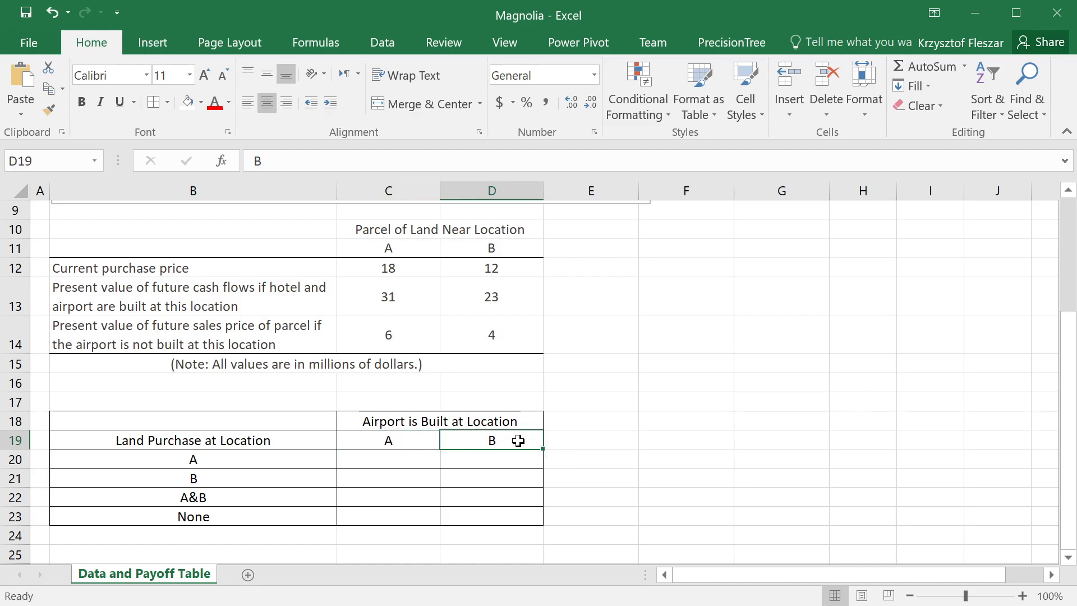
pyautogui.click(405, 440)
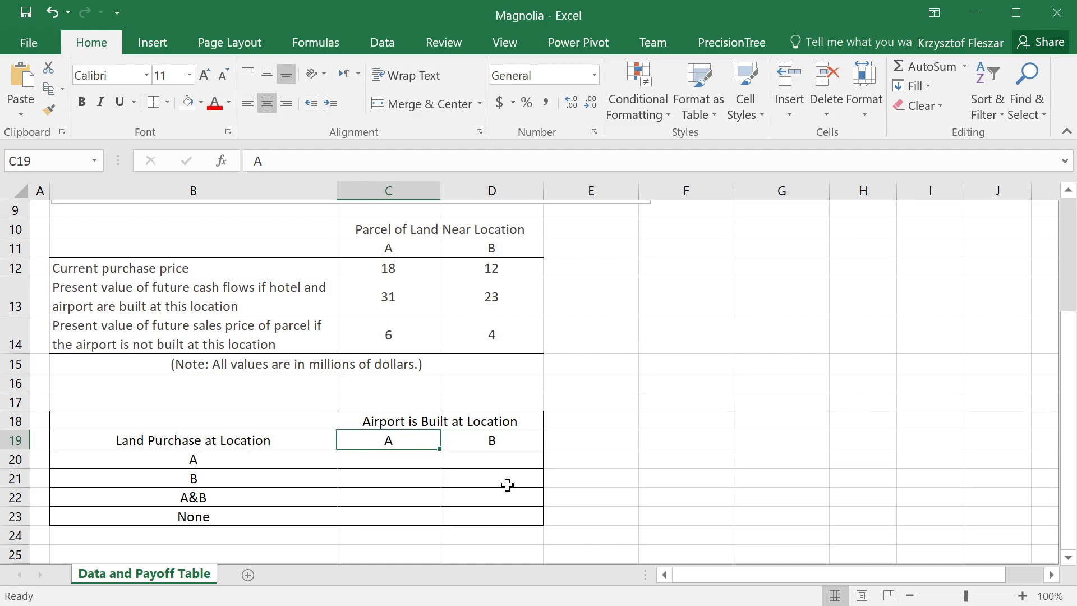
pyautogui.moveTo(503, 511); pyautogui.dragTo(294, 428)
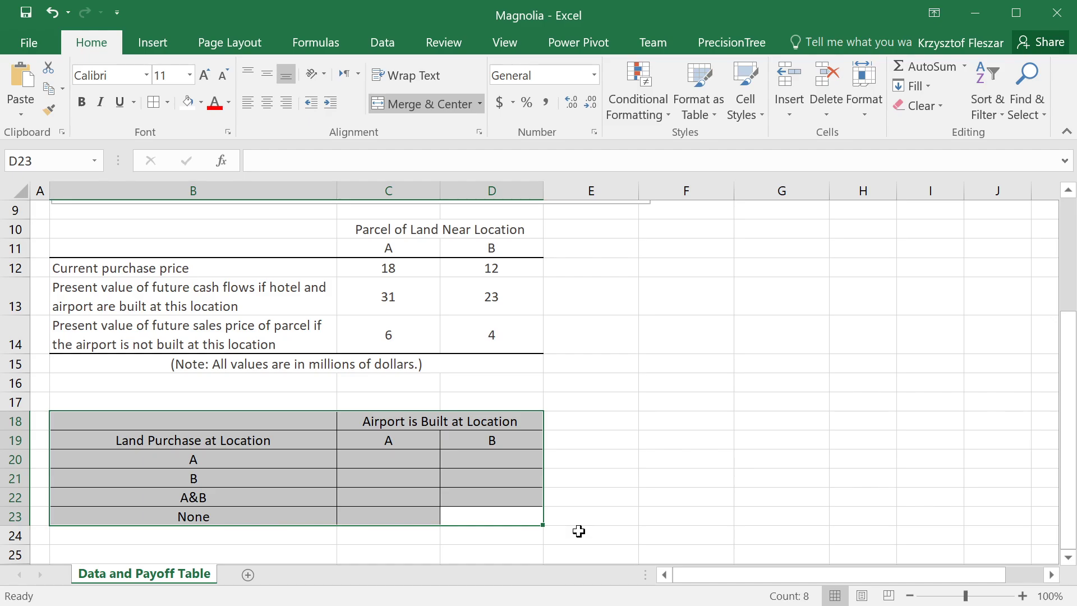
pyautogui.click(243, 457)
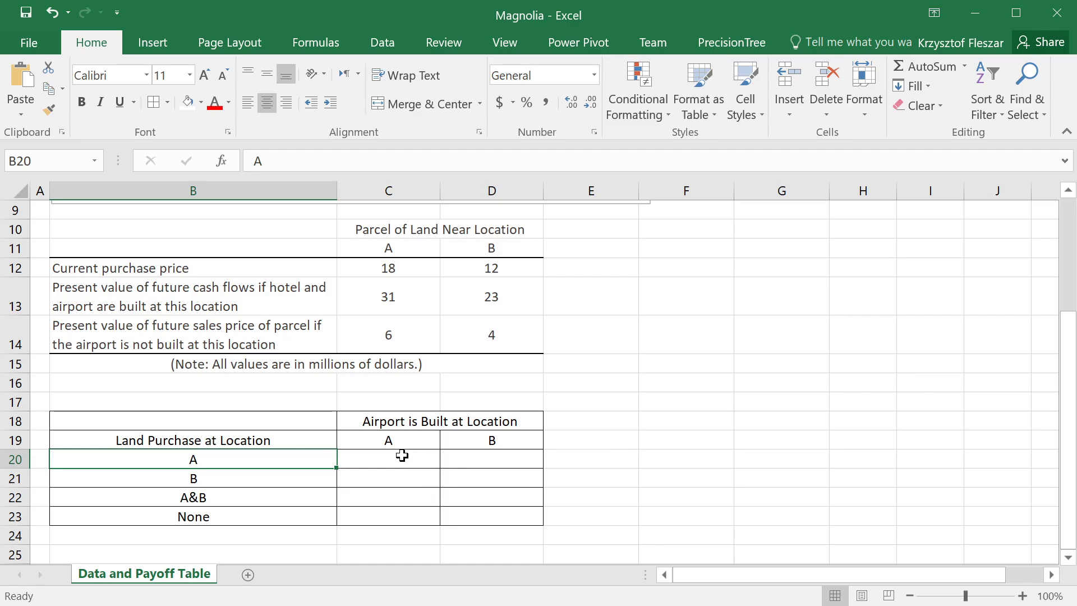
pyautogui.moveTo(402, 456); pyautogui.dragTo(478, 517)
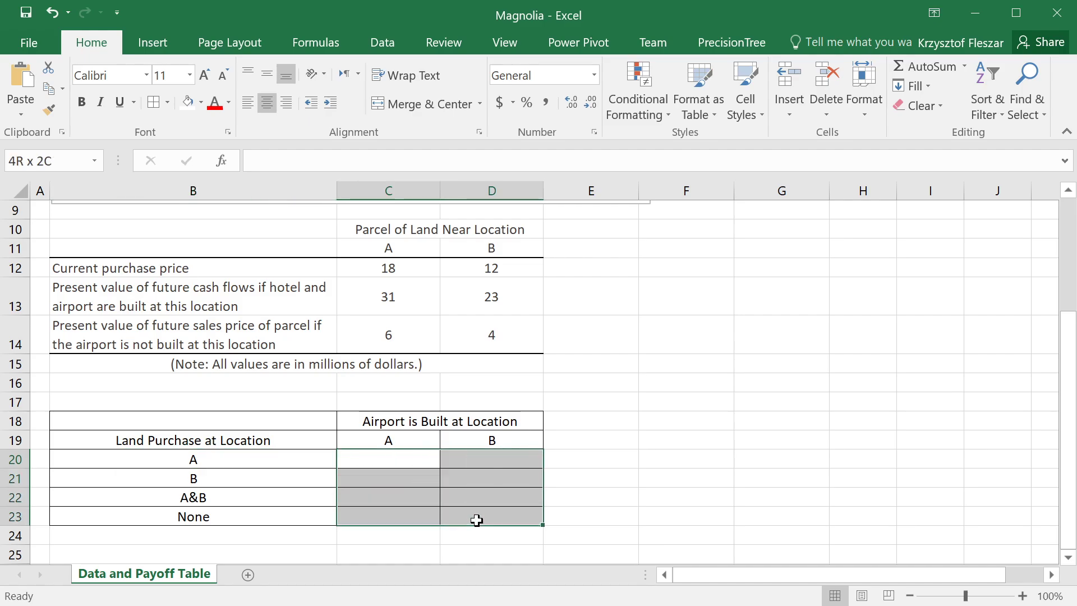
pyautogui.click(412, 452)
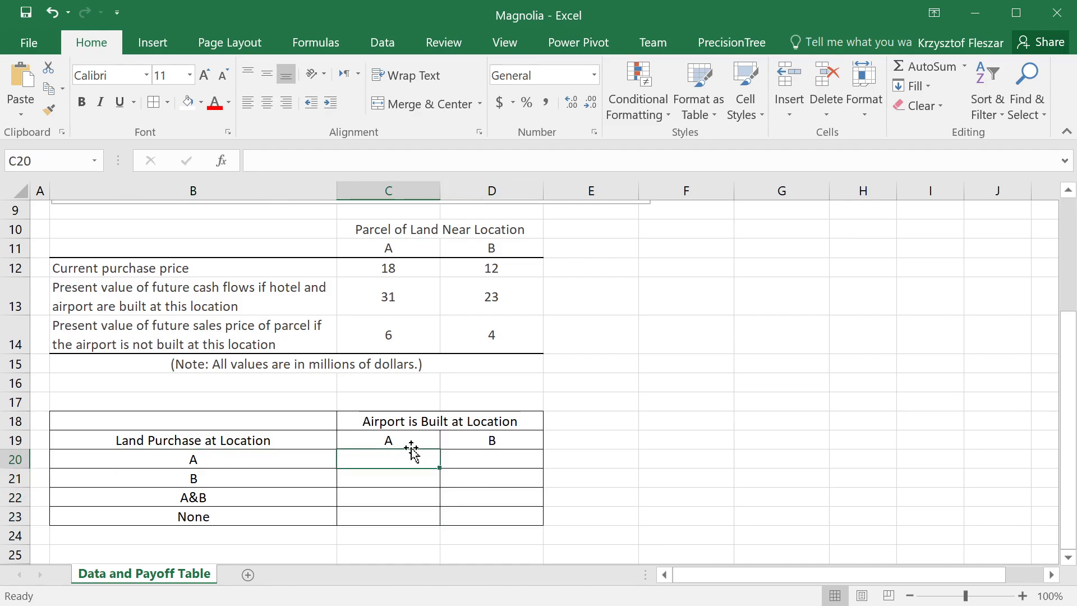
pyautogui.click(191, 464)
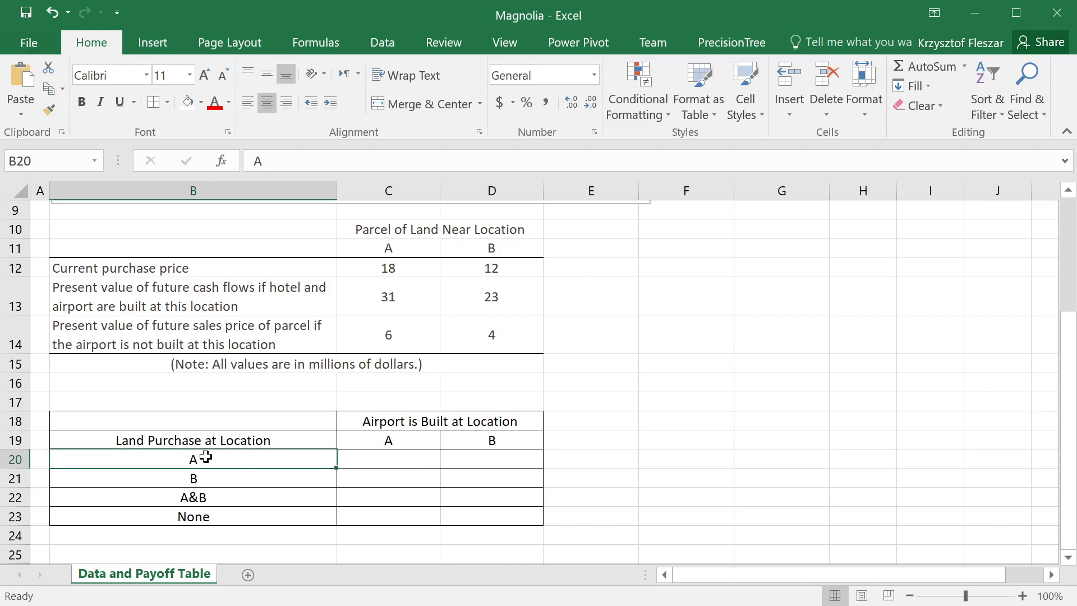
# Change the heading in cell B19 to "Land Purchase at Location (s)".
pyautogui.click(243, 440)
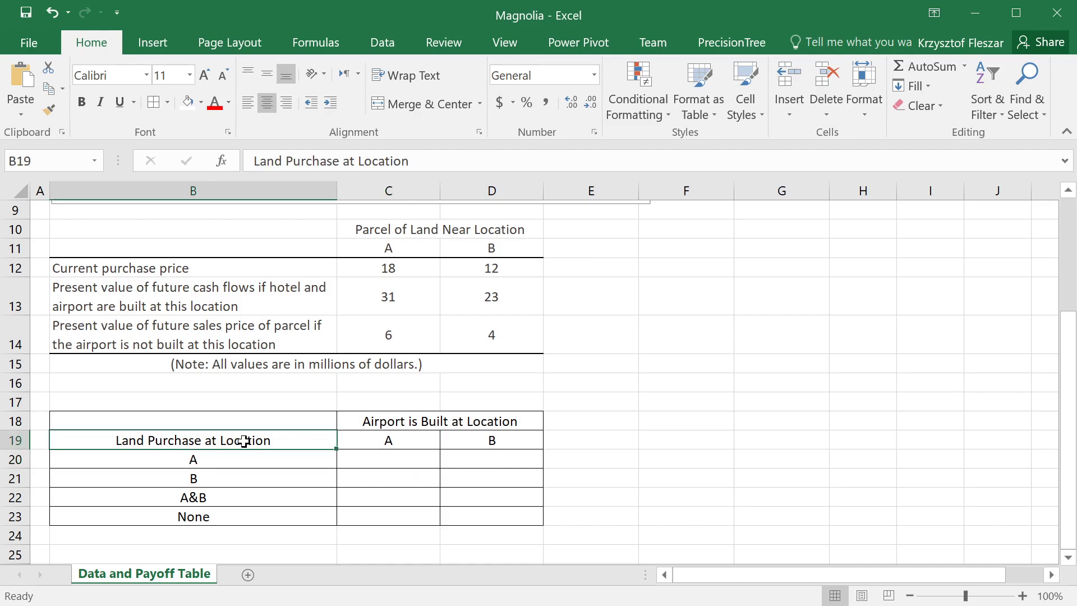
pyautogui.press('F2')
pyautogui.write('(s)')
pyautogui.press('Return')
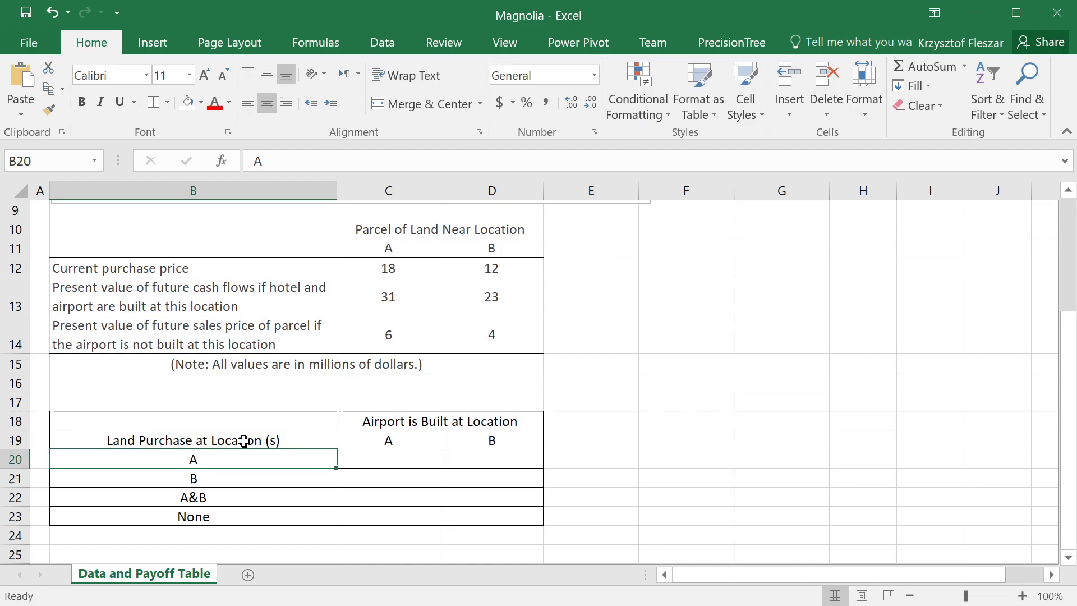
# Enter the payoff for buying land at A with the airport at A in cell C20 as =C13-C12.
pyautogui.click(362, 458)
pyautogui.click(422, 441)
pyautogui.moveTo(422, 442); pyautogui.dragTo(409, 456)
pyautogui.click(409, 456)
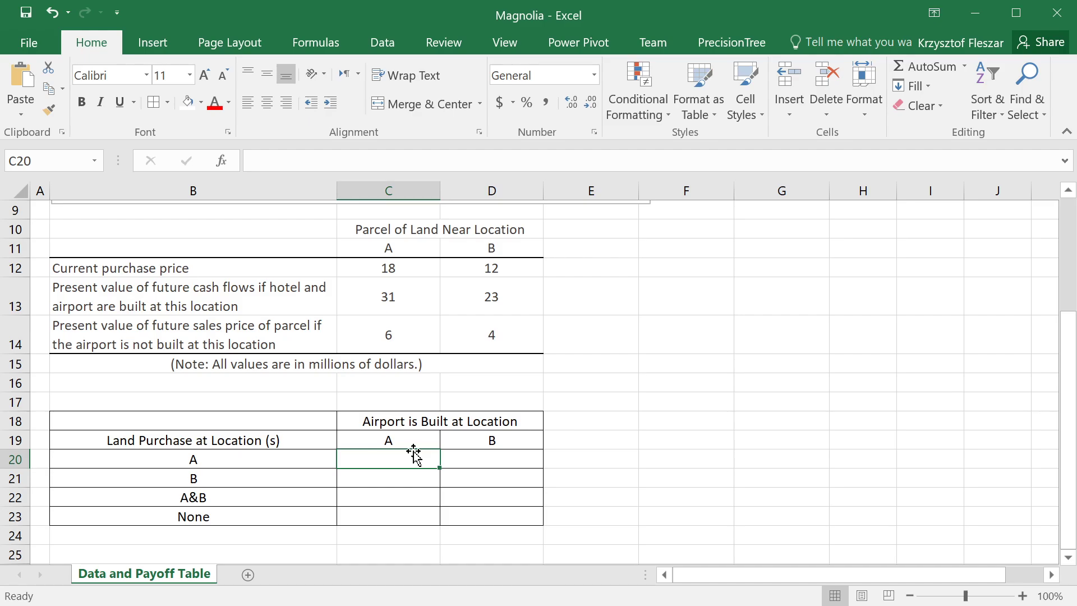
pyautogui.write('=')
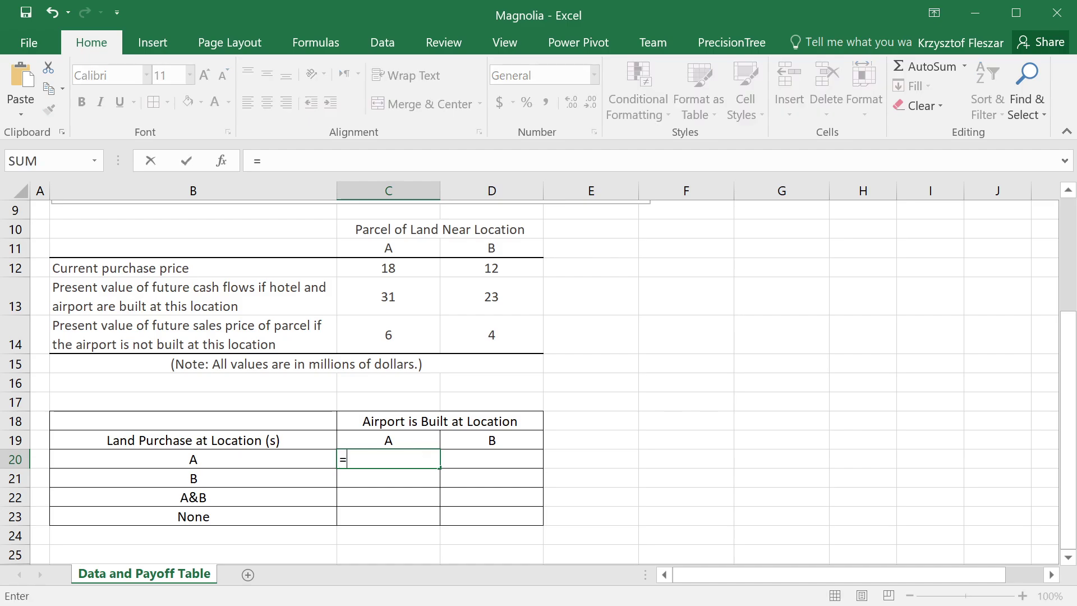
pyautogui.click(394, 307)
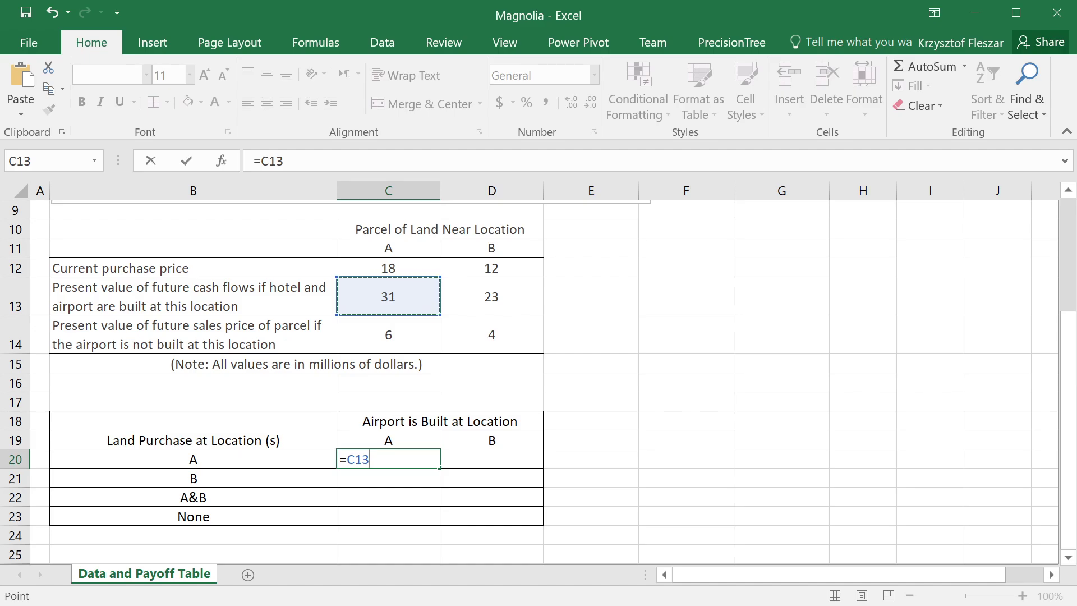
pyautogui.write('-')
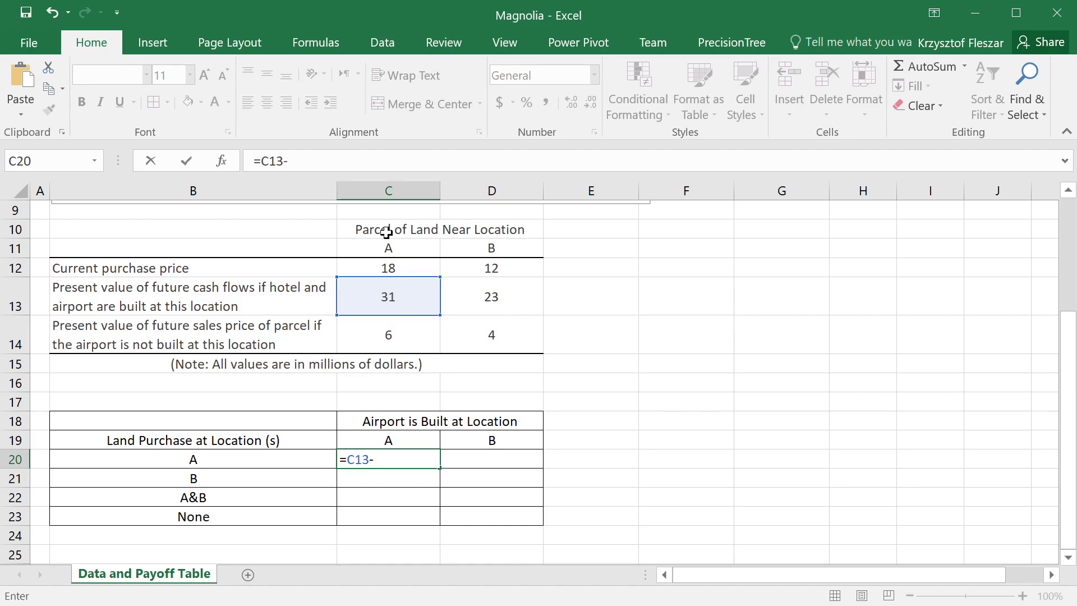
pyautogui.click(363, 266)
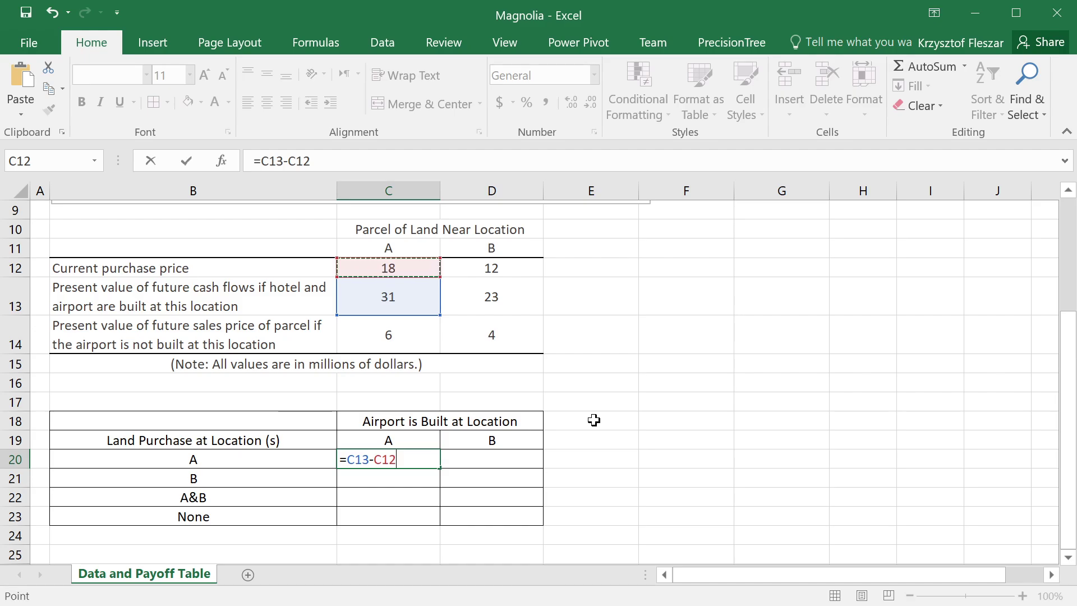
pyautogui.press('Return')
pyautogui.press('Up')
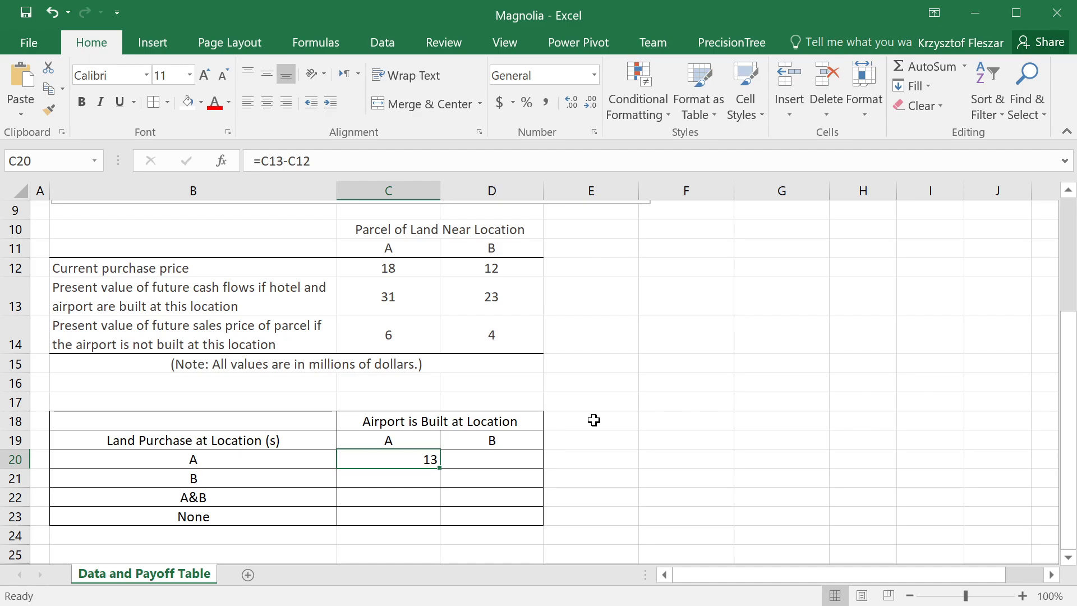
# Enter the payoff for buying land at A with the airport at B in cell D20 as =C14-C12.
pyautogui.press('Right')
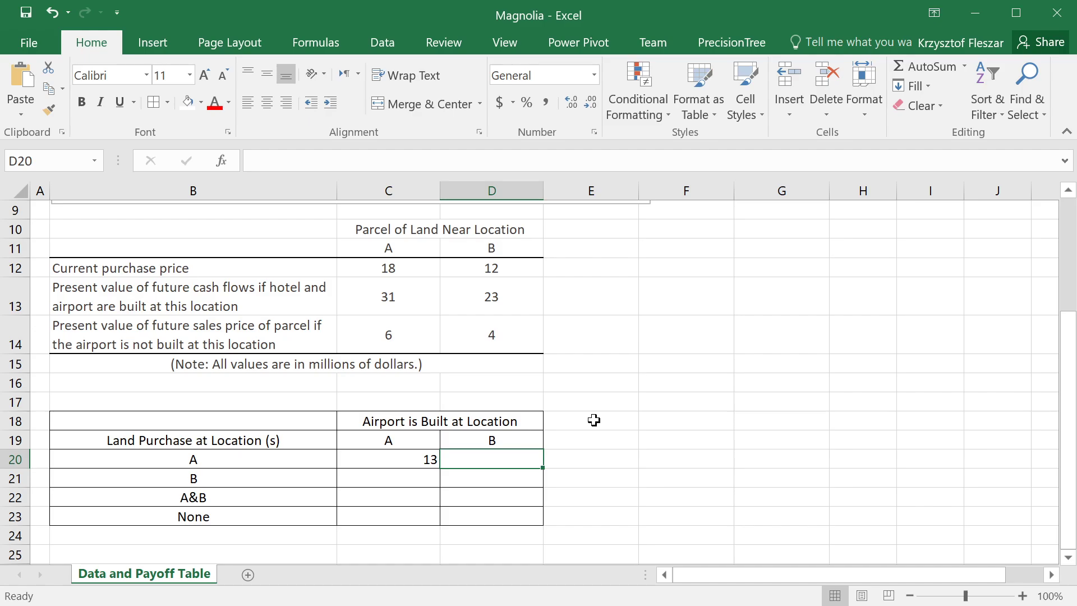
pyautogui.write('=')
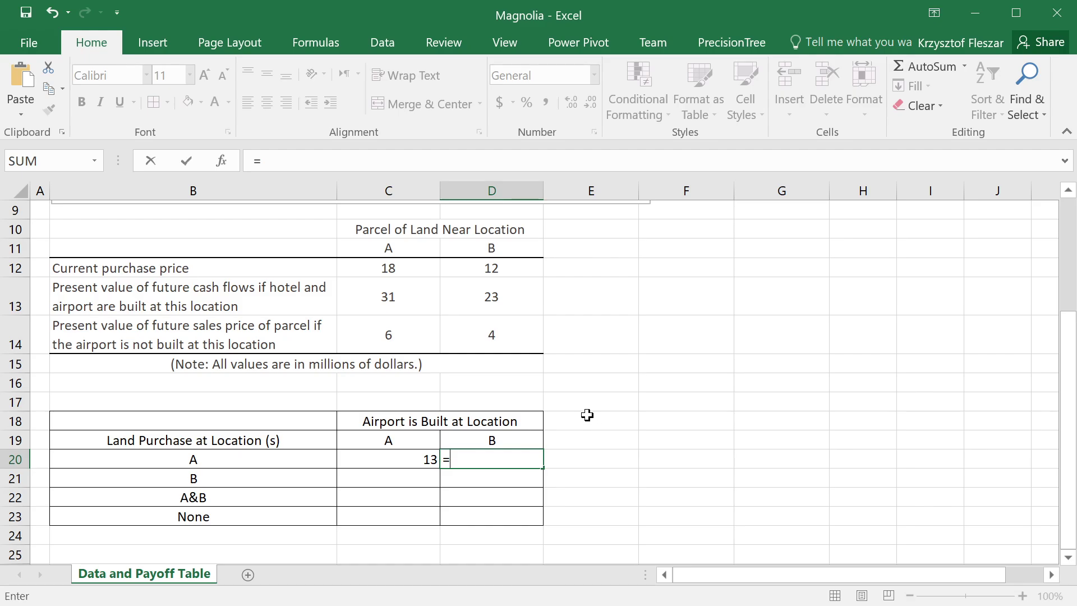
pyautogui.click(395, 335)
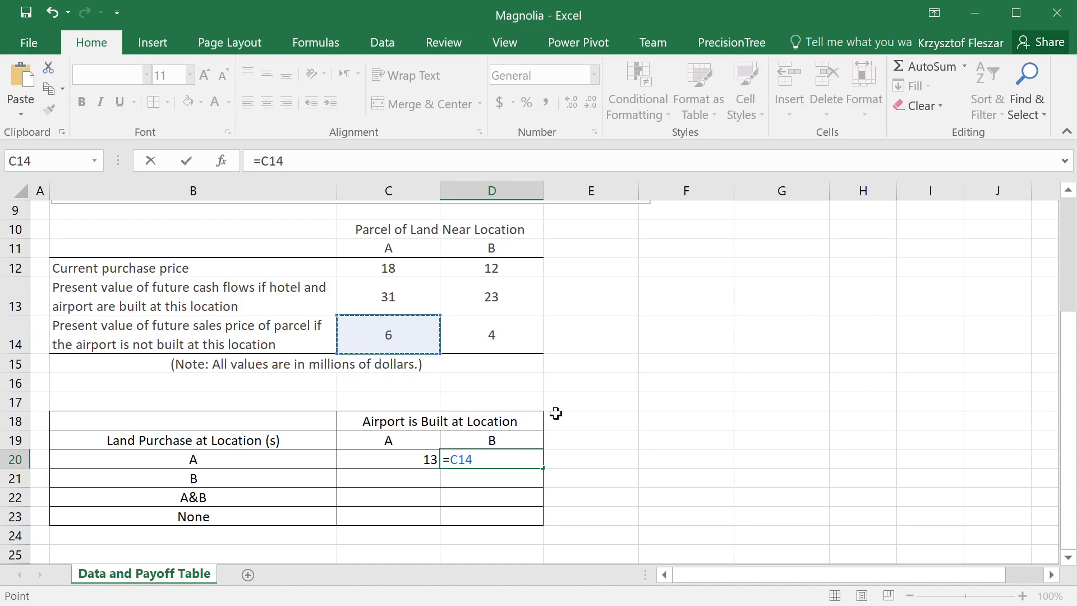
pyautogui.write('-')
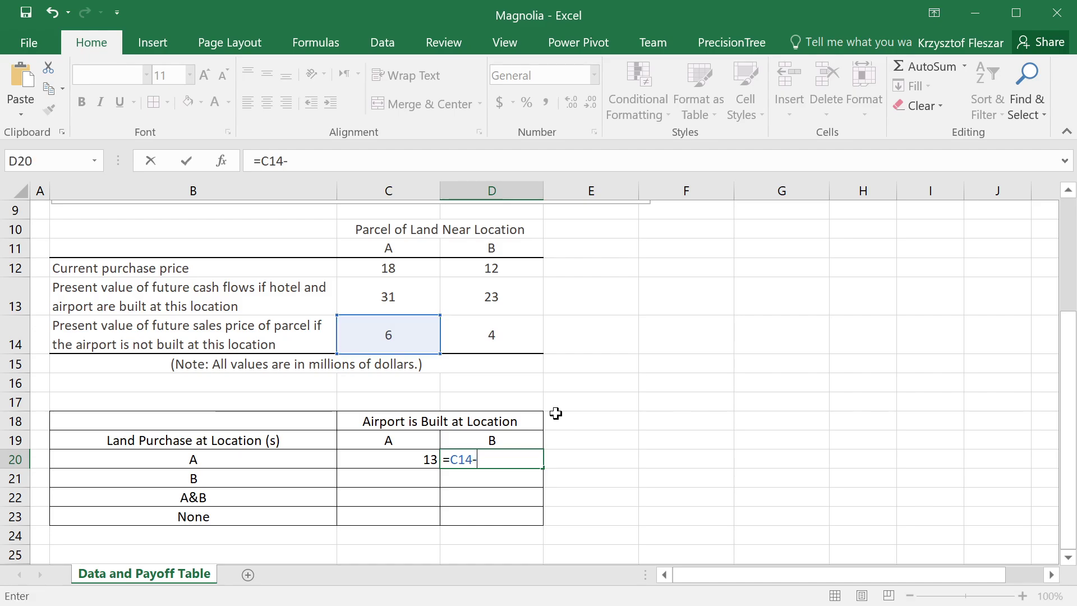
pyautogui.click(394, 269)
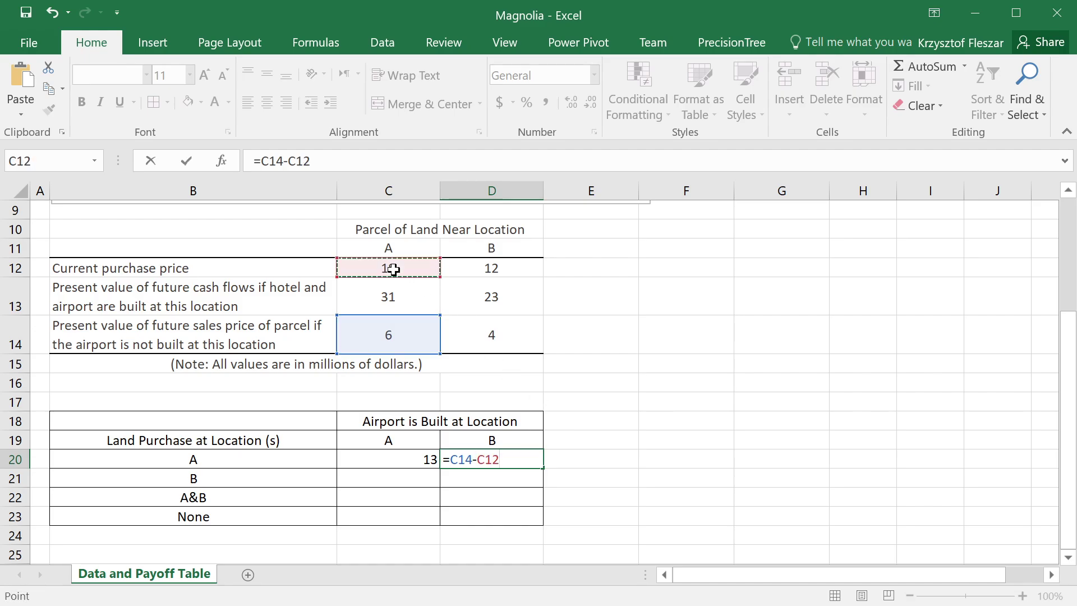
pyautogui.press('Return')
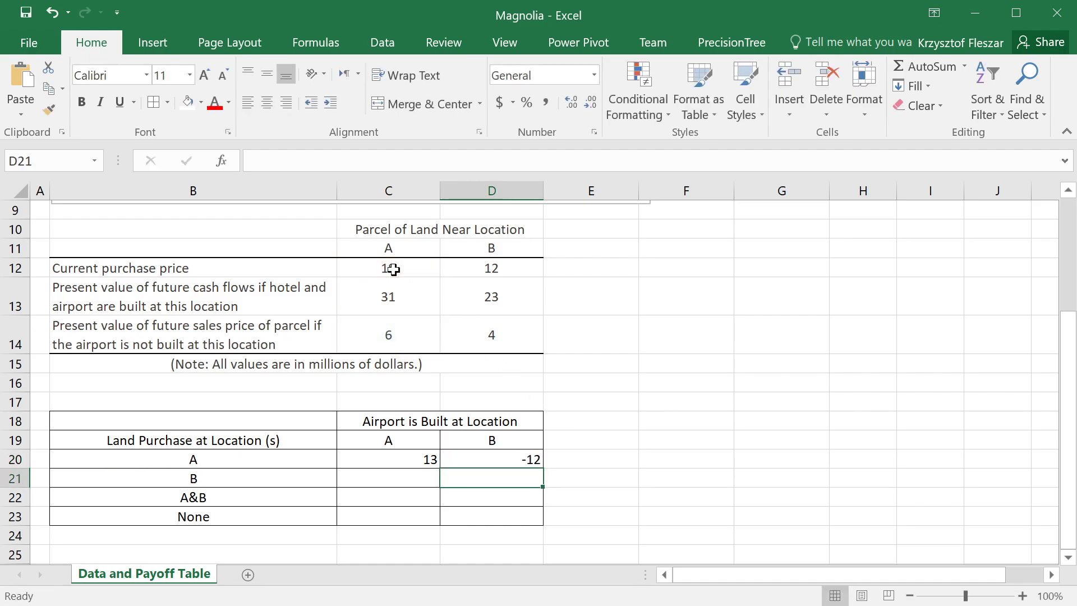
pyautogui.click(529, 459)
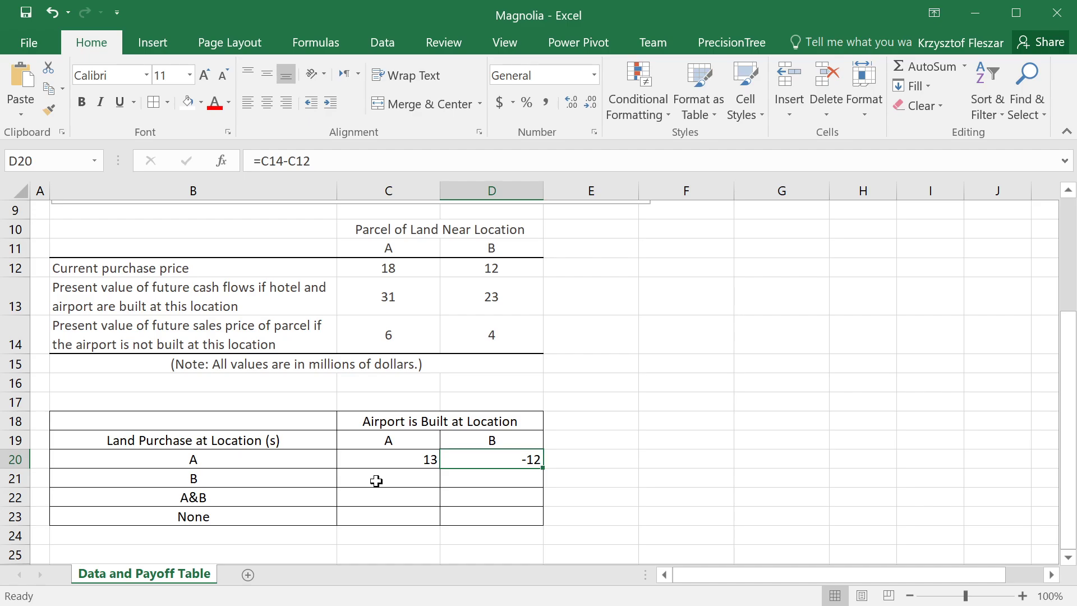
# Enter the payoff for buying land at B with the airport at B in cell D21 as =D13-D12.
pyautogui.click(503, 477)
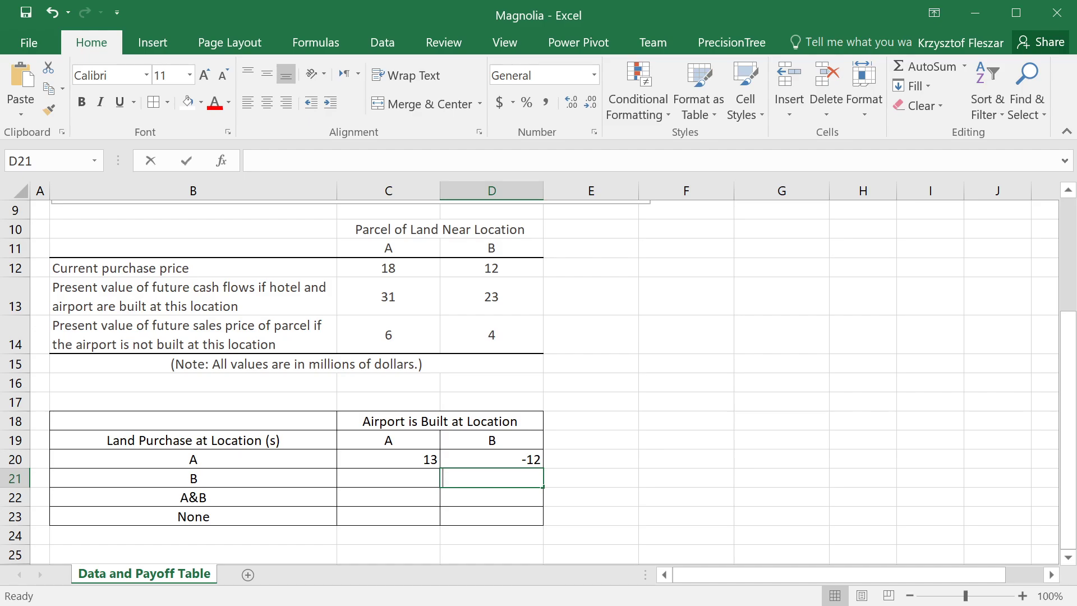
pyautogui.write('=')
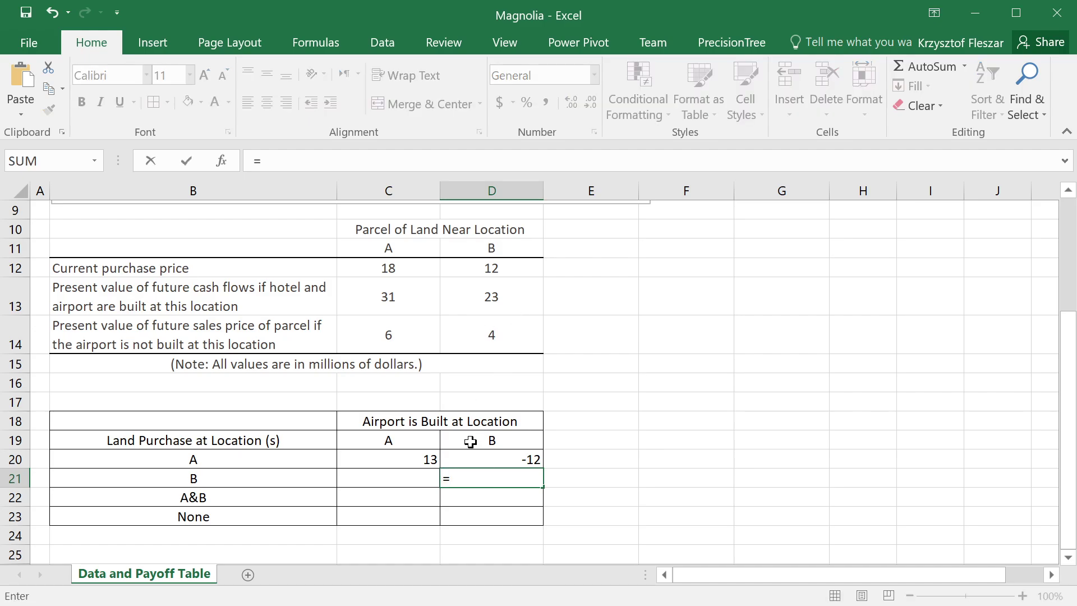
pyautogui.click(502, 294)
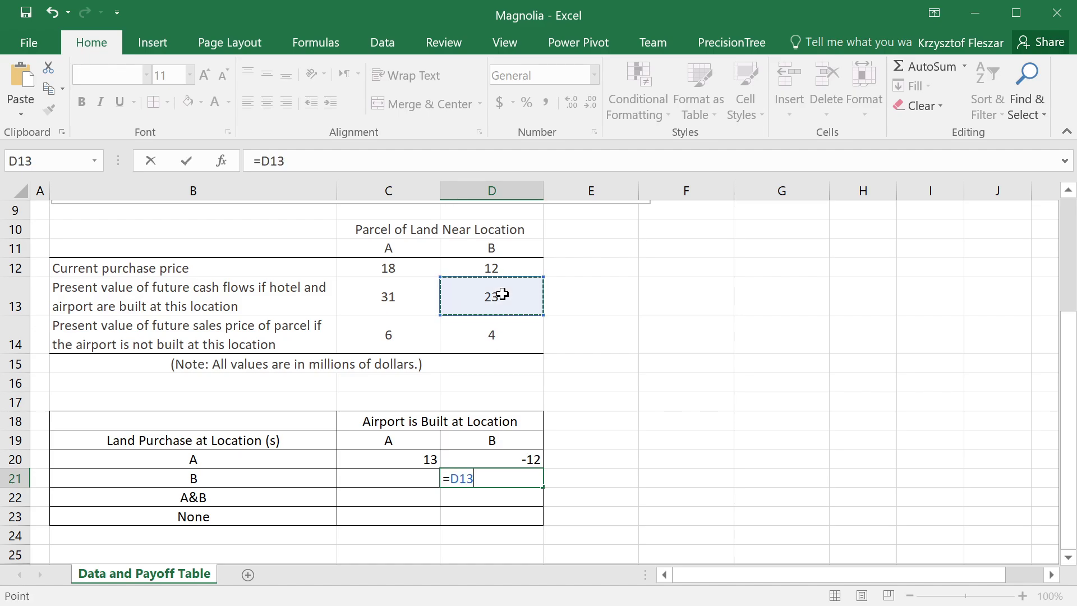
pyautogui.write('-')
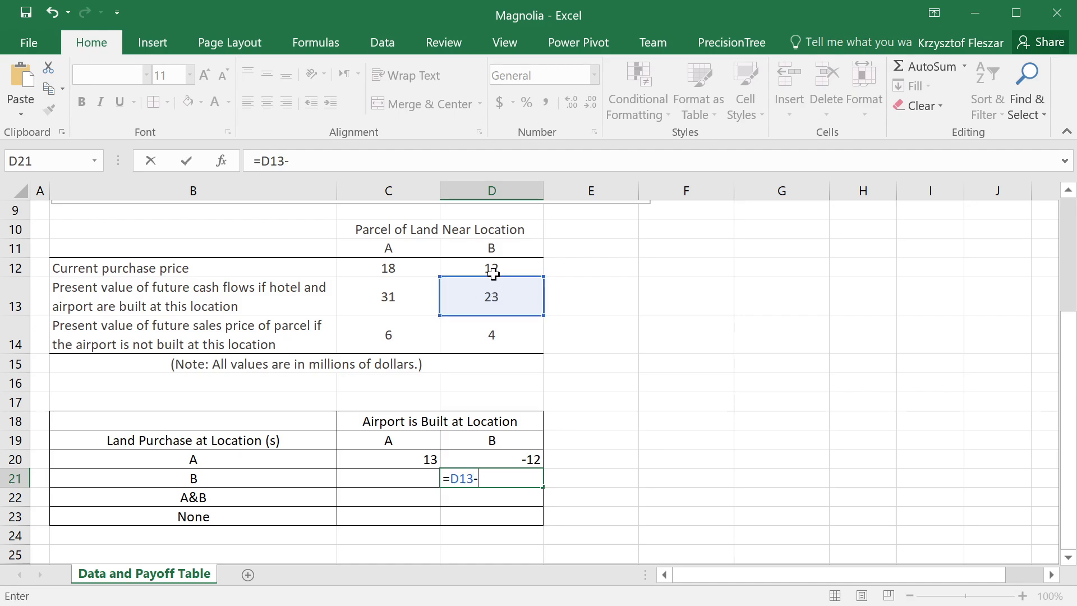
pyautogui.click(495, 270)
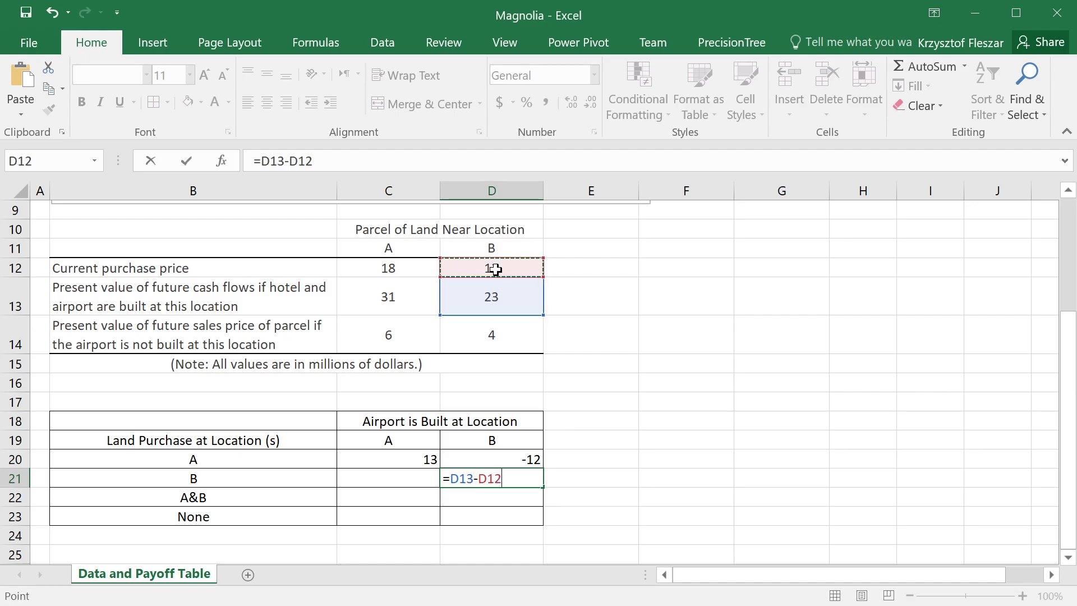
pyautogui.press('Return')
pyautogui.press('Up')
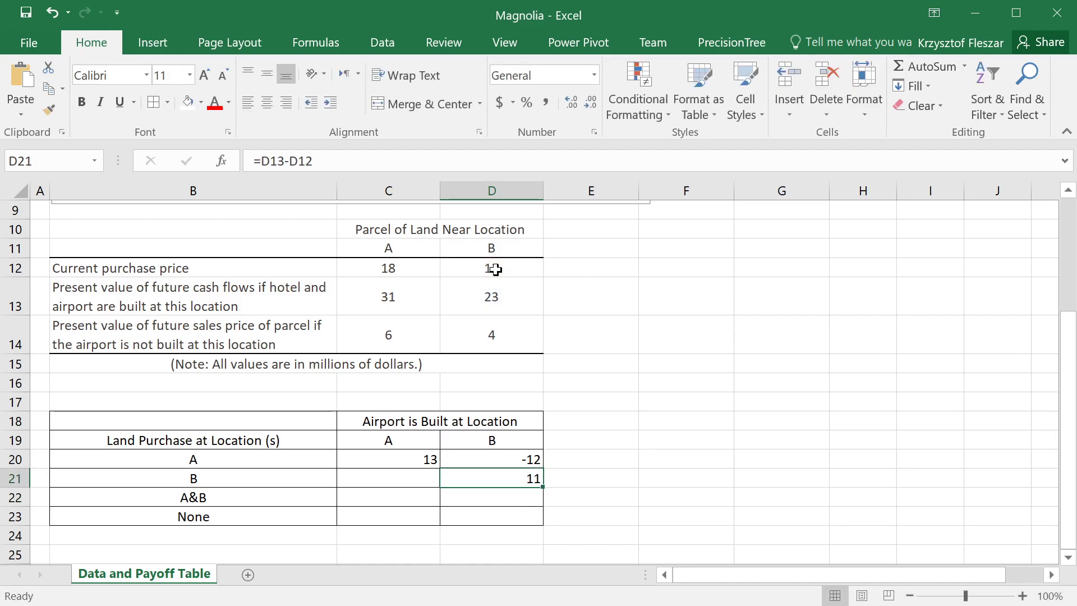
# Enter the payoff for buying land at B with the airport at A in cell C21 as =D14-D12.
pyautogui.press('Left')
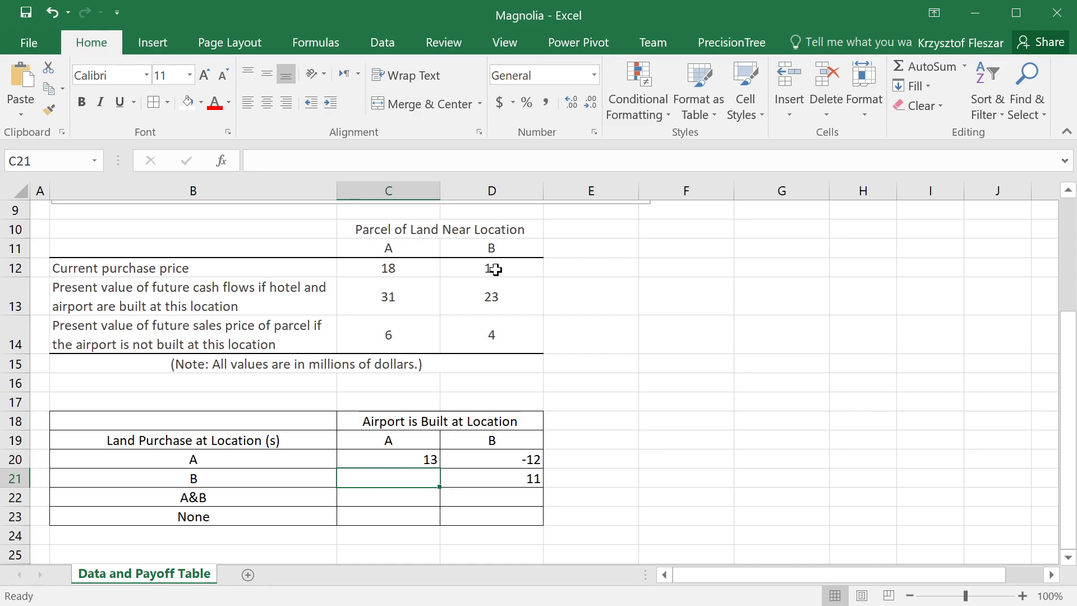
pyautogui.write('=')
pyautogui.click(497, 336)
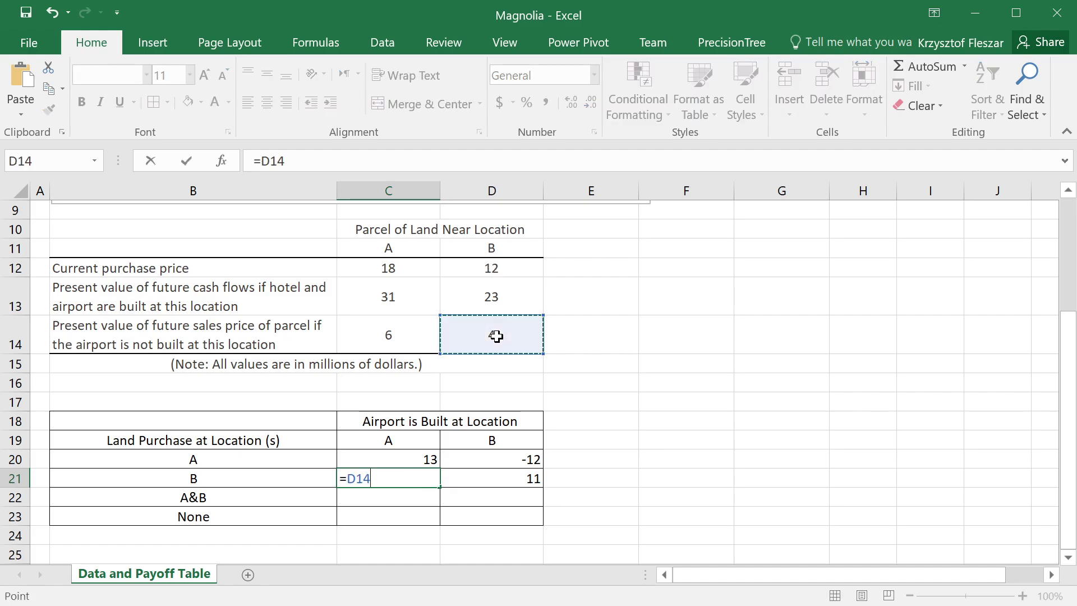
pyautogui.write('-')
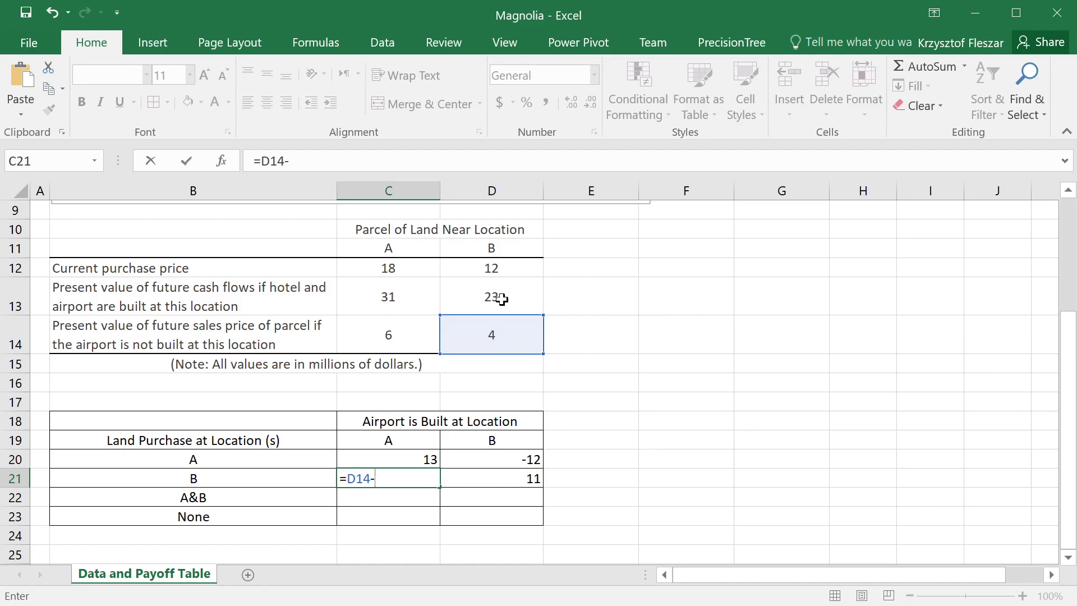
pyautogui.click(497, 270)
pyautogui.press('Return')
pyautogui.press('Up')
pyautogui.press('Down')
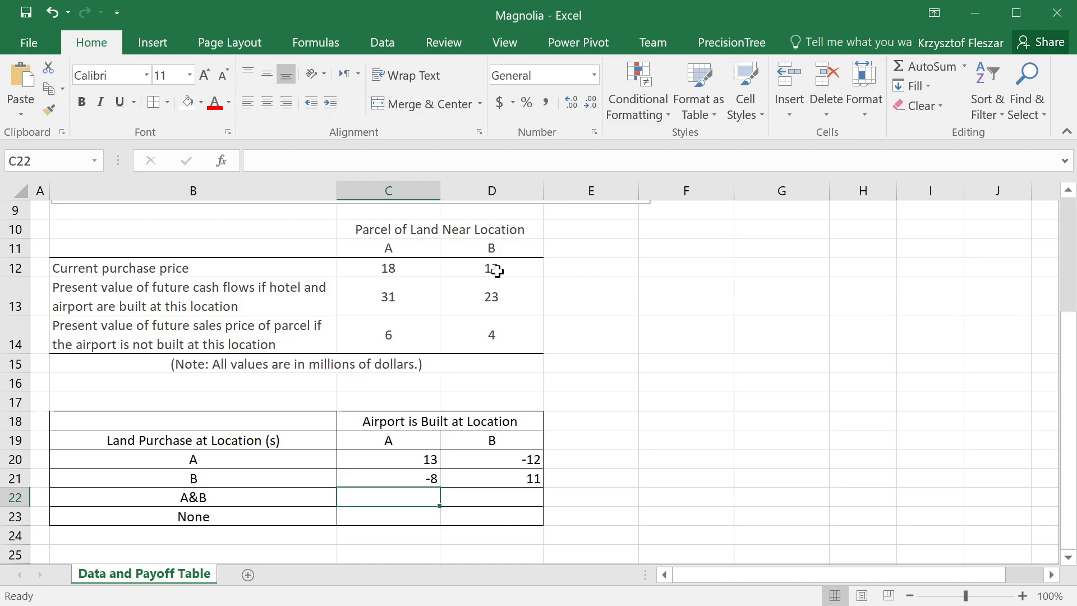
pyautogui.press('Up')
pyautogui.press('Down')
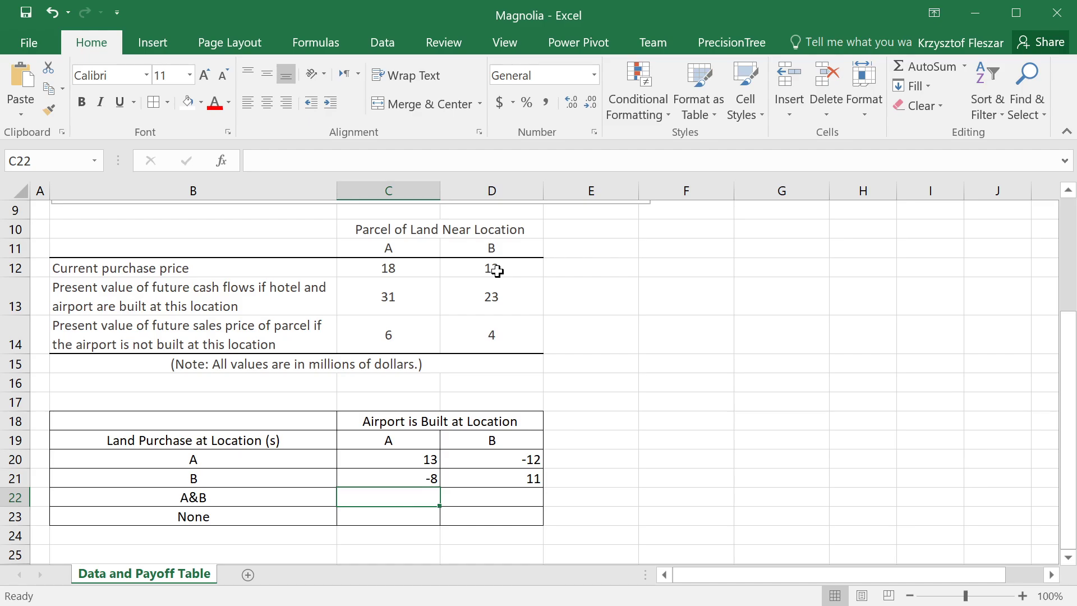
# Enter the payoff for buying both parcels with the airport at A in cell C22 as =C13+D14-C12-D12.
pyautogui.moveTo(490, 269); pyautogui.dragTo(413, 271)
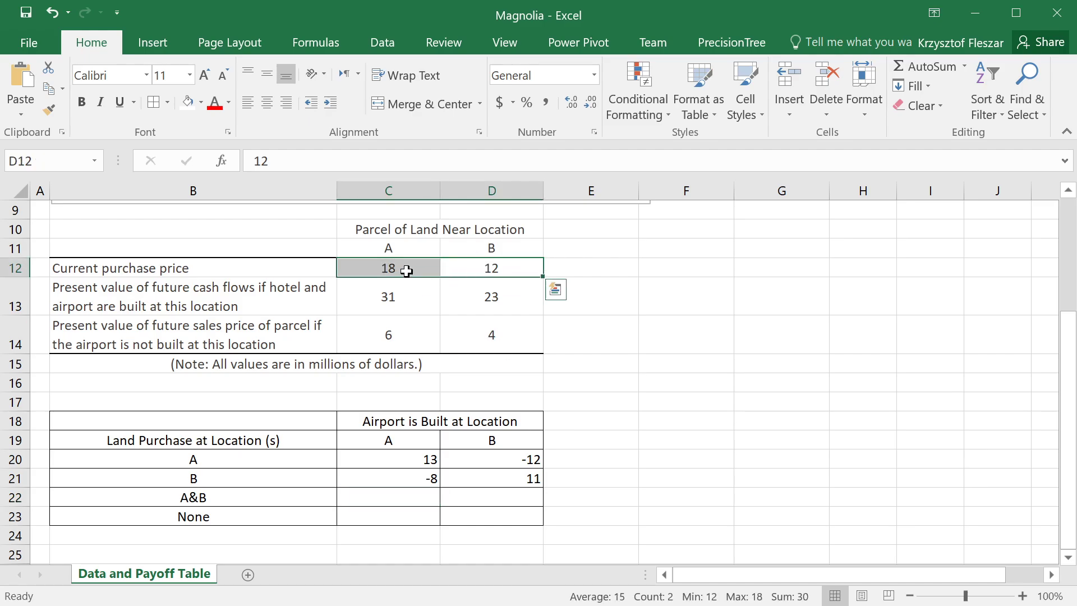
pyautogui.moveTo(419, 497); pyautogui.dragTo(476, 498)
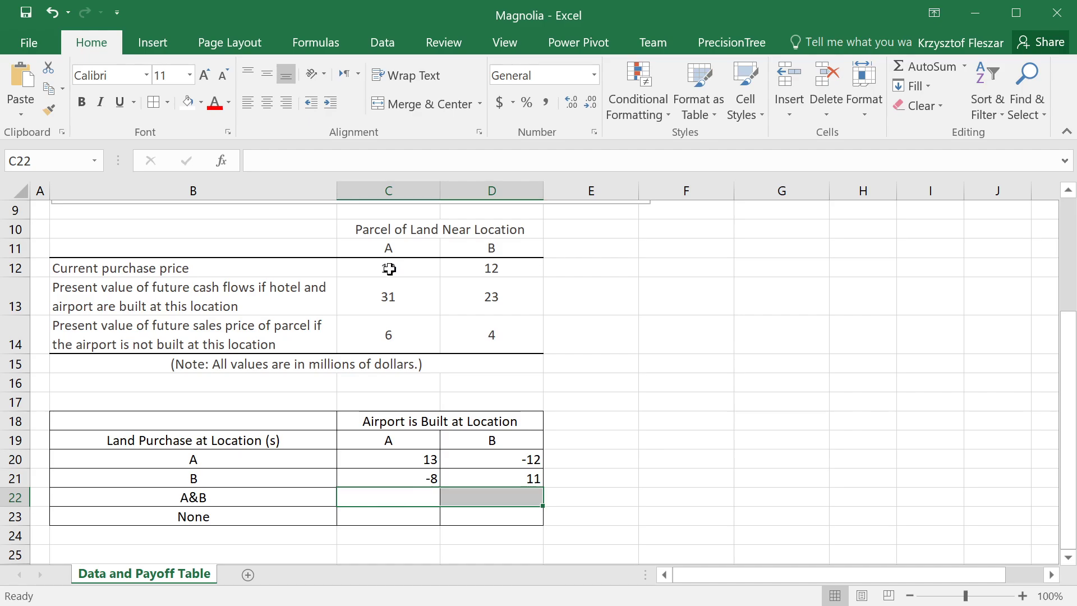
pyautogui.click(430, 271)
pyautogui.moveTo(430, 271); pyautogui.dragTo(482, 270)
pyautogui.click(406, 497)
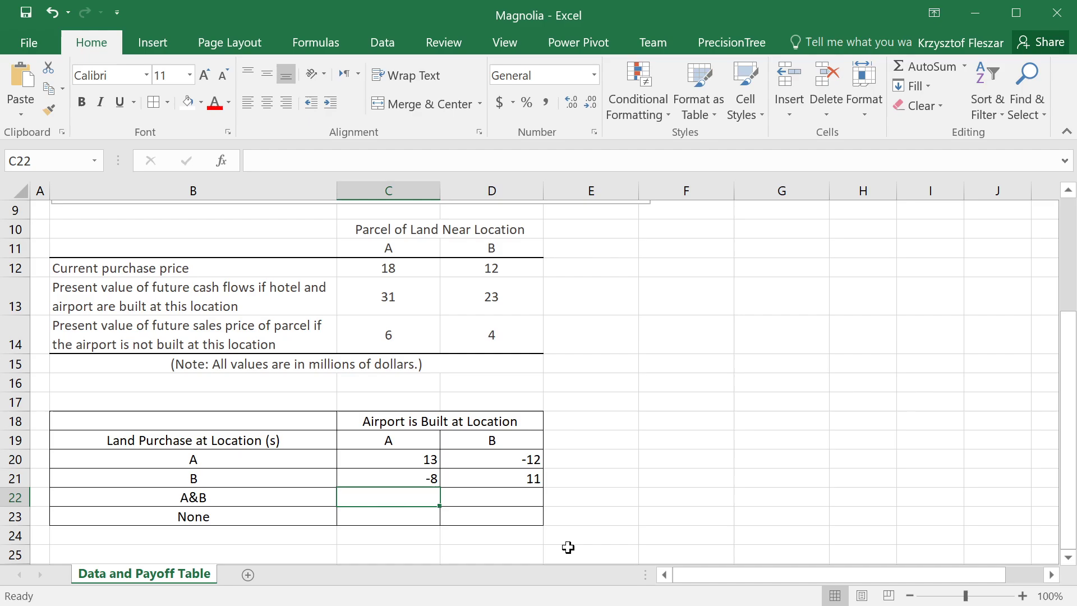
pyautogui.write('=')
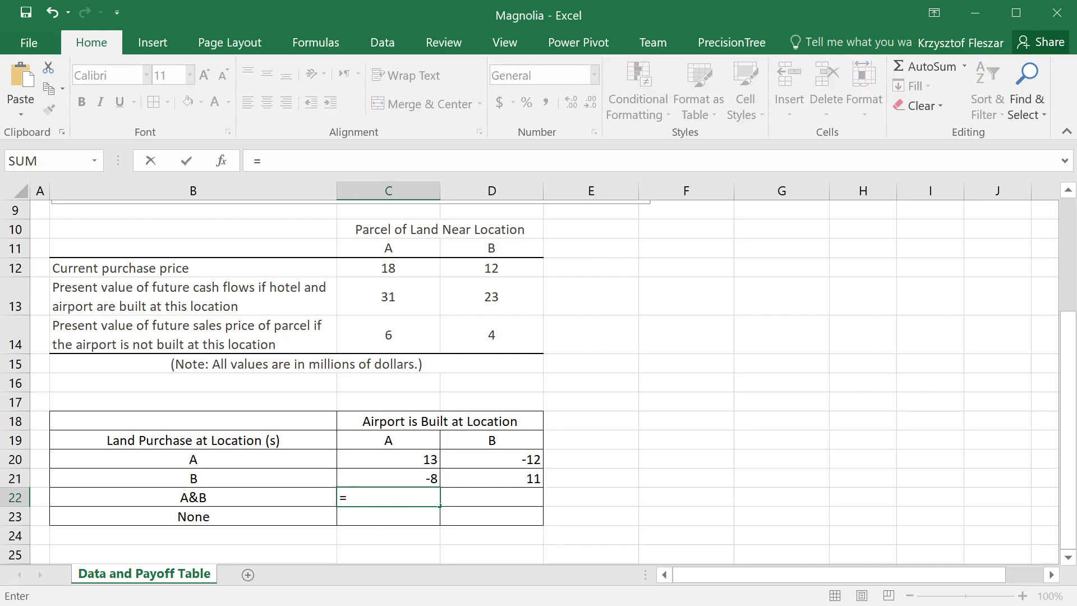
pyautogui.click(397, 295)
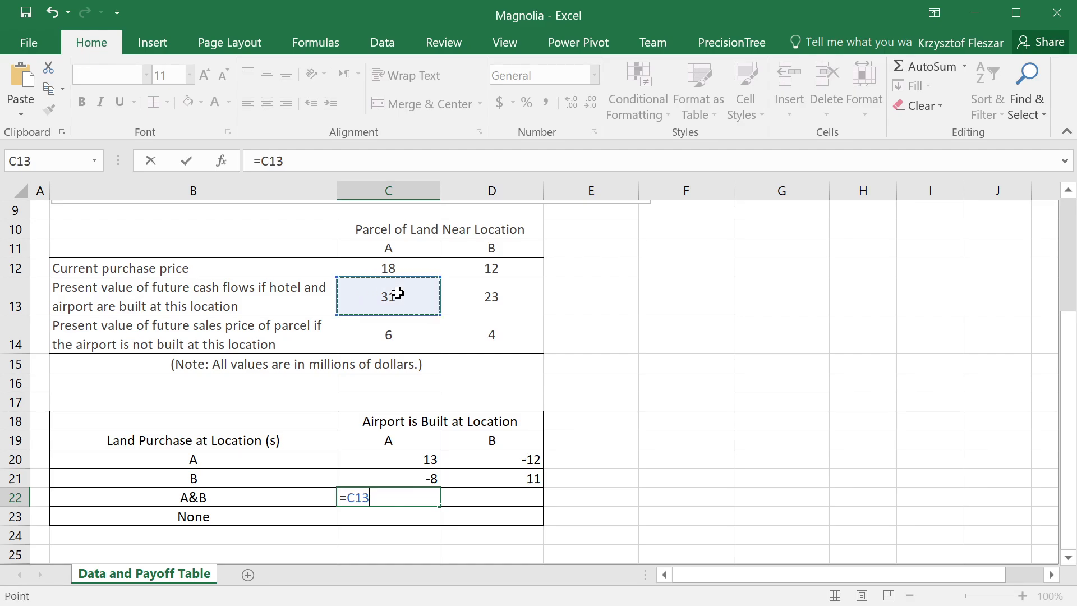
pyautogui.write('+')
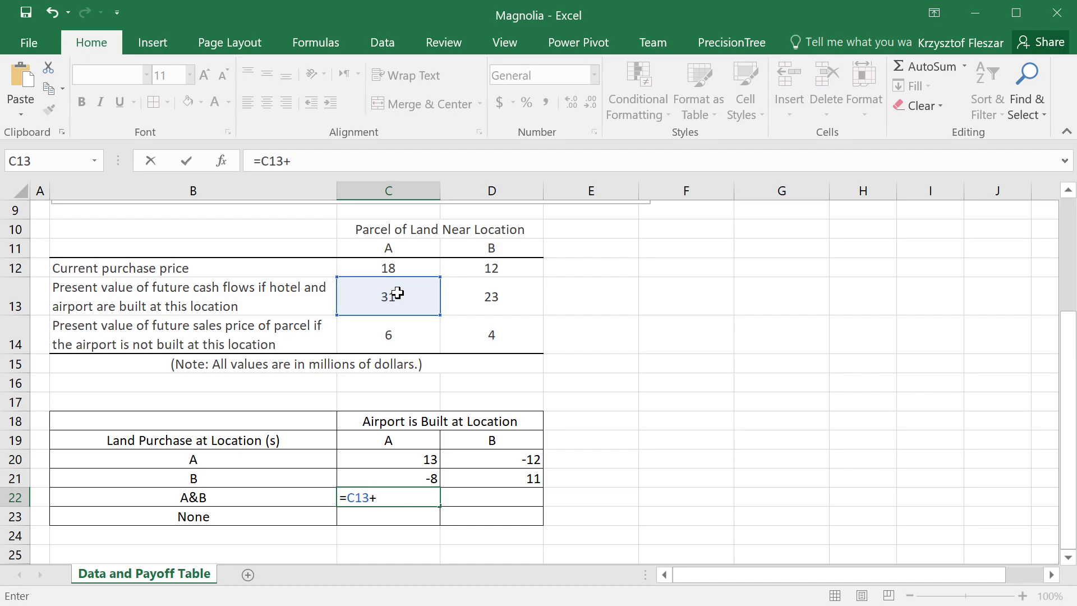
pyautogui.click(490, 335)
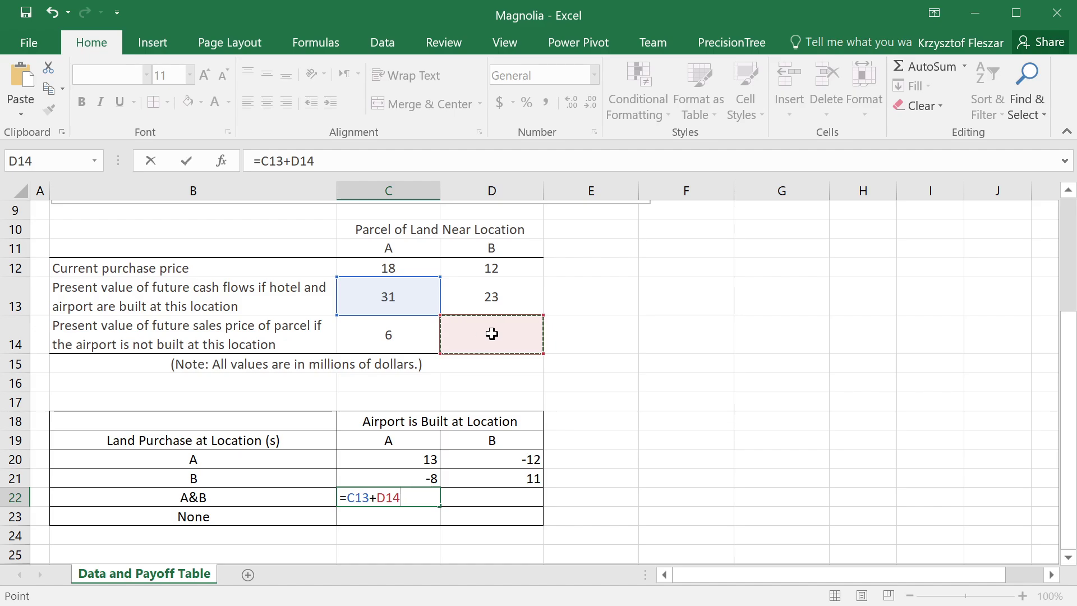
pyautogui.write('-')
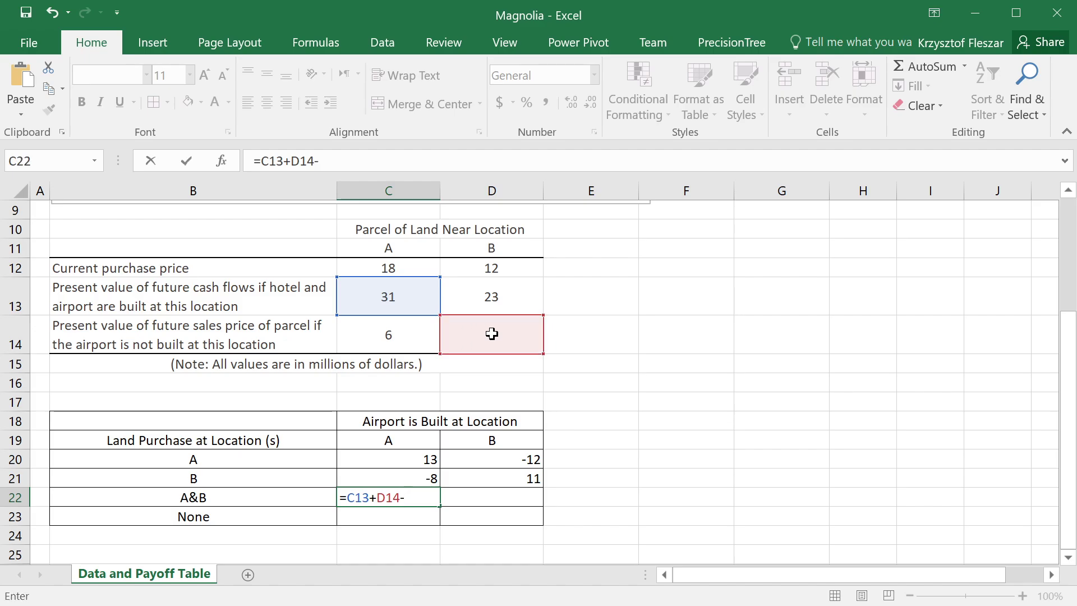
pyautogui.click(429, 268)
pyautogui.write('-')
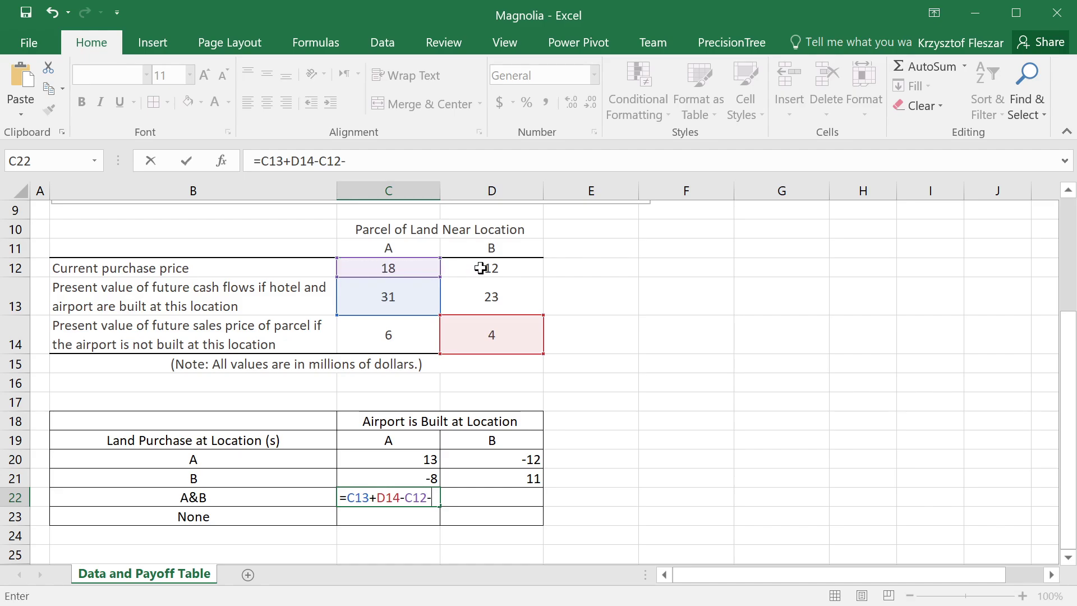
pyautogui.click(481, 268)
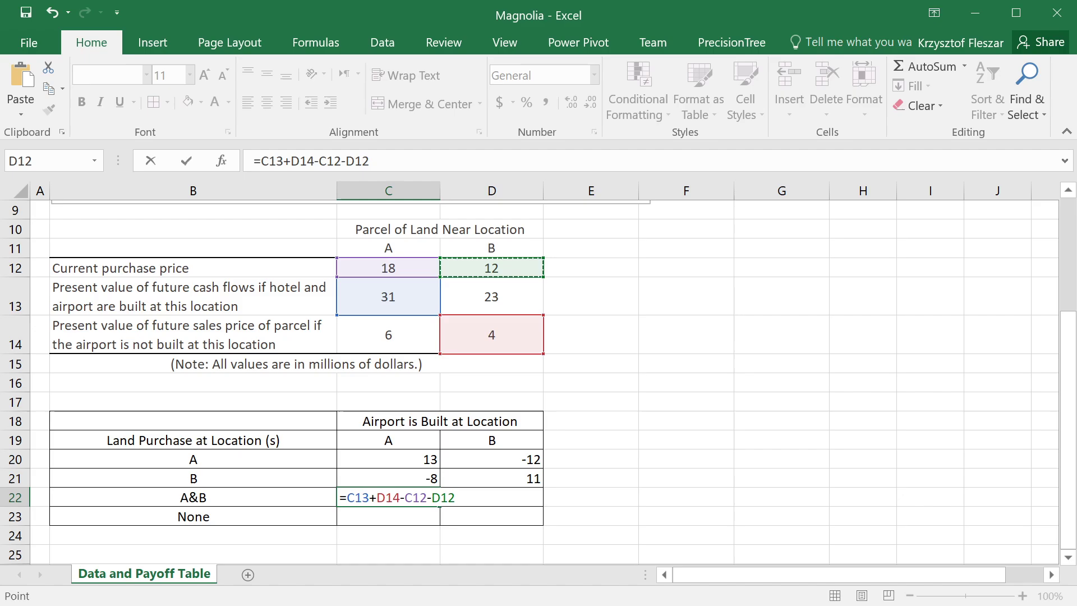
pyautogui.press('Return')
pyautogui.press('Up')
pyautogui.click(501, 507)
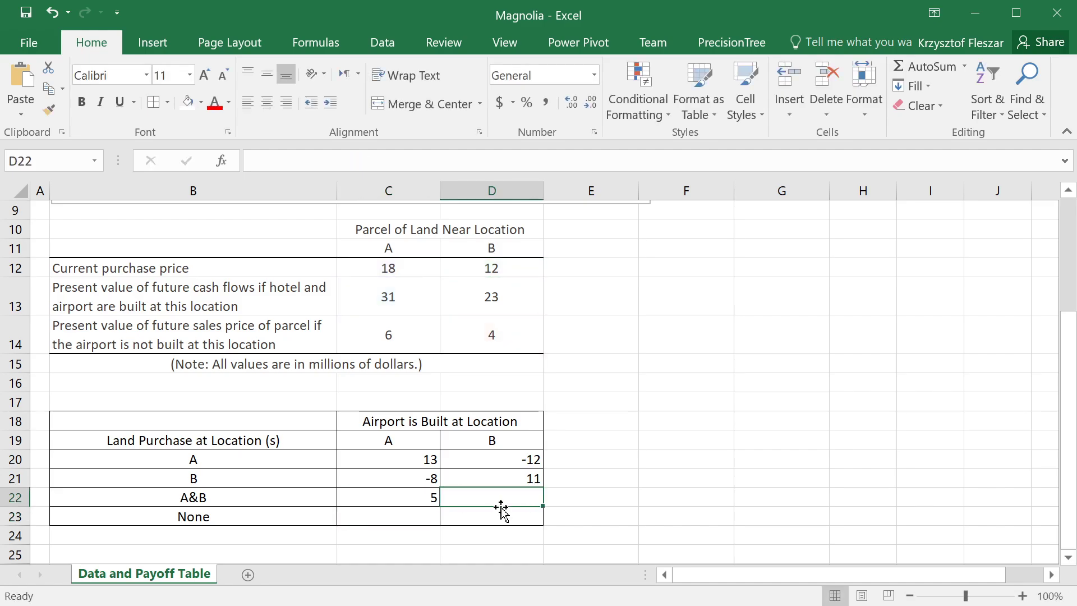
# Enter the payoff for buying both parcels with the airport at B in cell D22 as =D13+C14-C12-D12.
pyautogui.write('=')
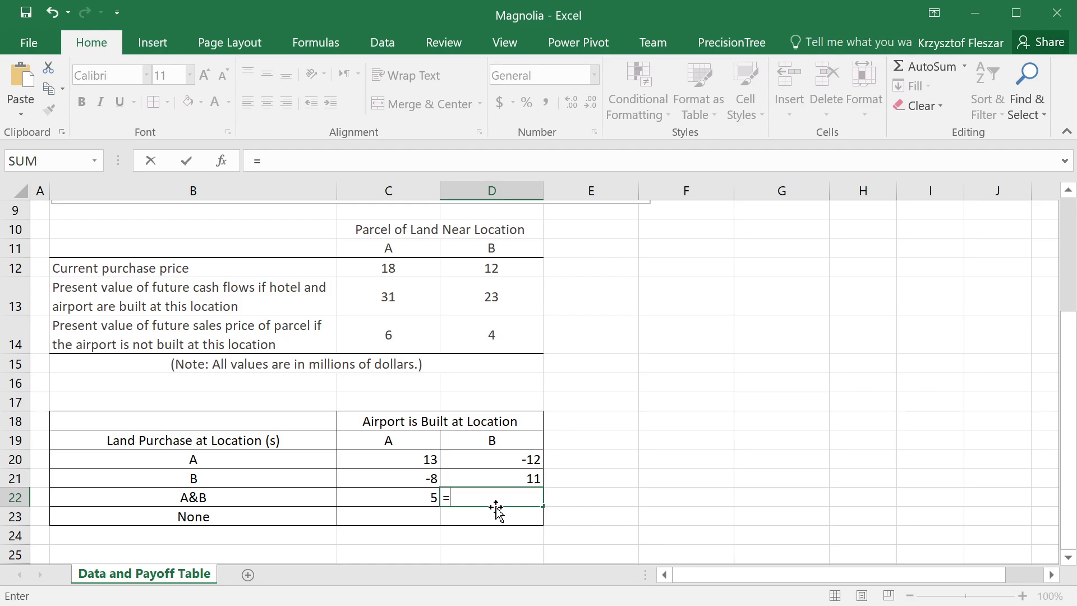
pyautogui.click(482, 298)
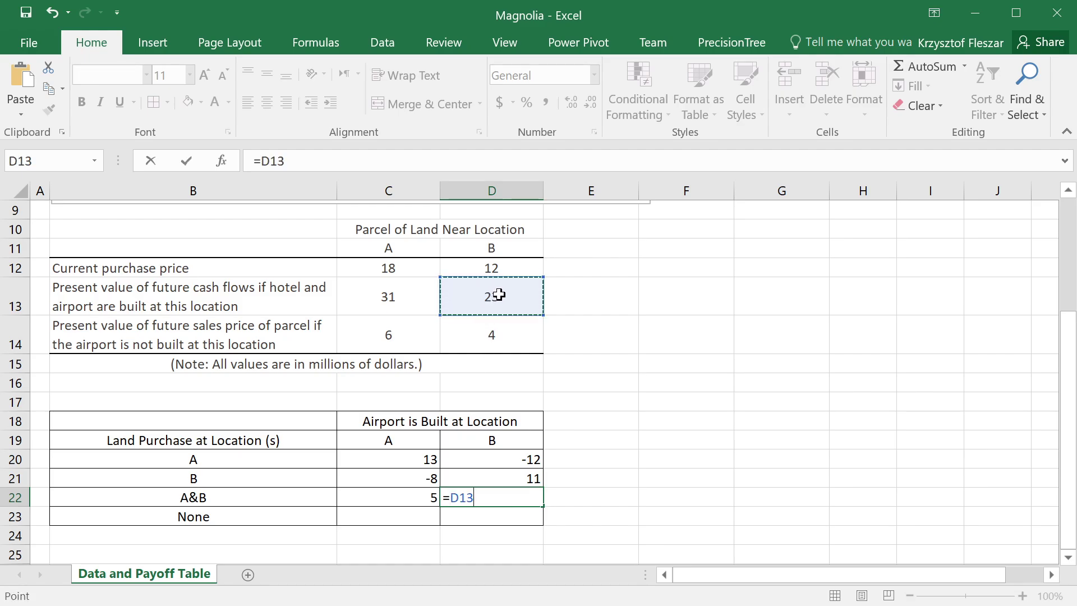
pyautogui.write('+')
pyautogui.click(420, 337)
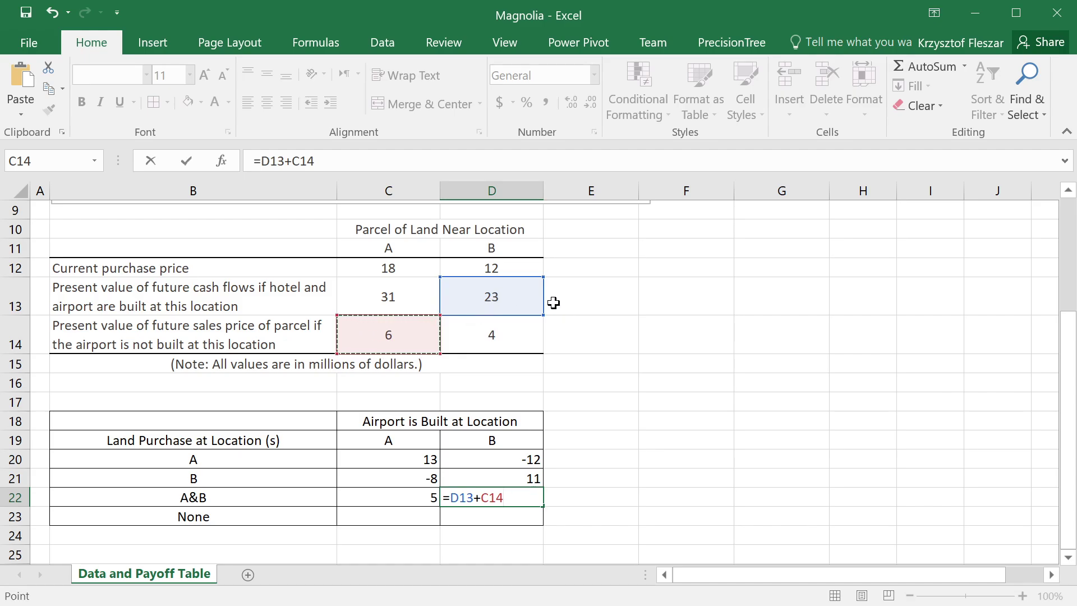
pyautogui.write('-')
pyautogui.click(385, 267)
pyautogui.write('-')
pyautogui.click(514, 262)
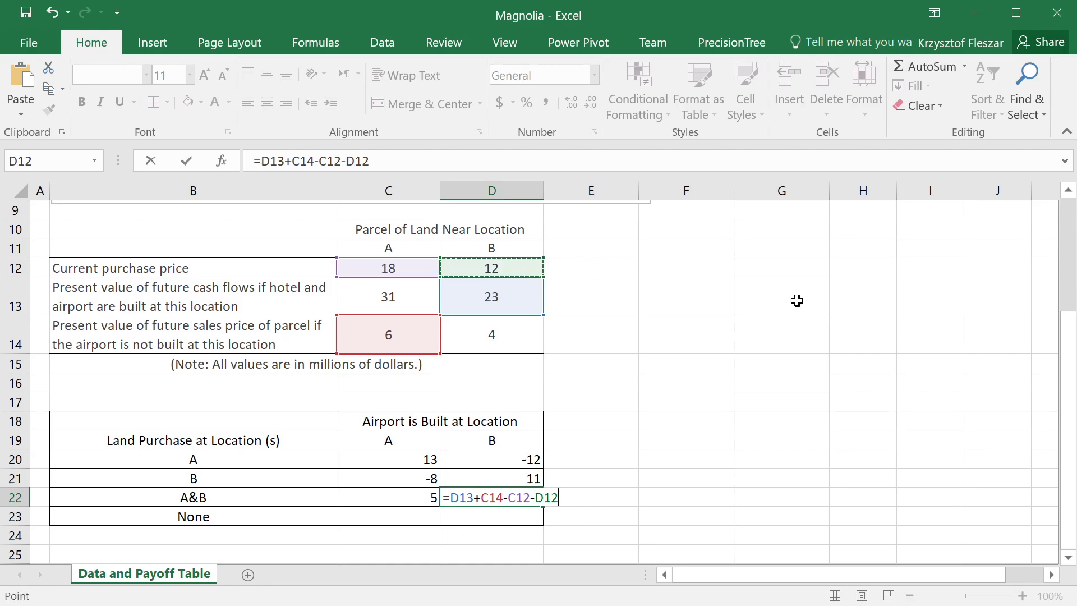
pyautogui.press('Return')
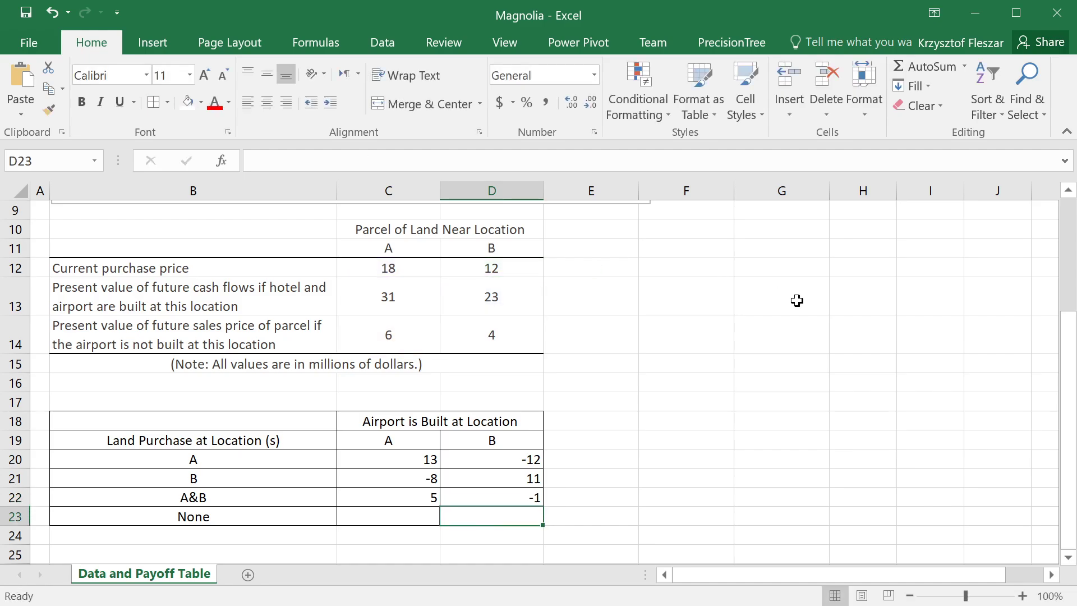
# Compare the payoff formulas for buying both parcels in C22 and D22, along with the cells around them.
pyautogui.press('Up')
pyautogui.press('Left')
pyautogui.press('Right')
pyautogui.press('Left')
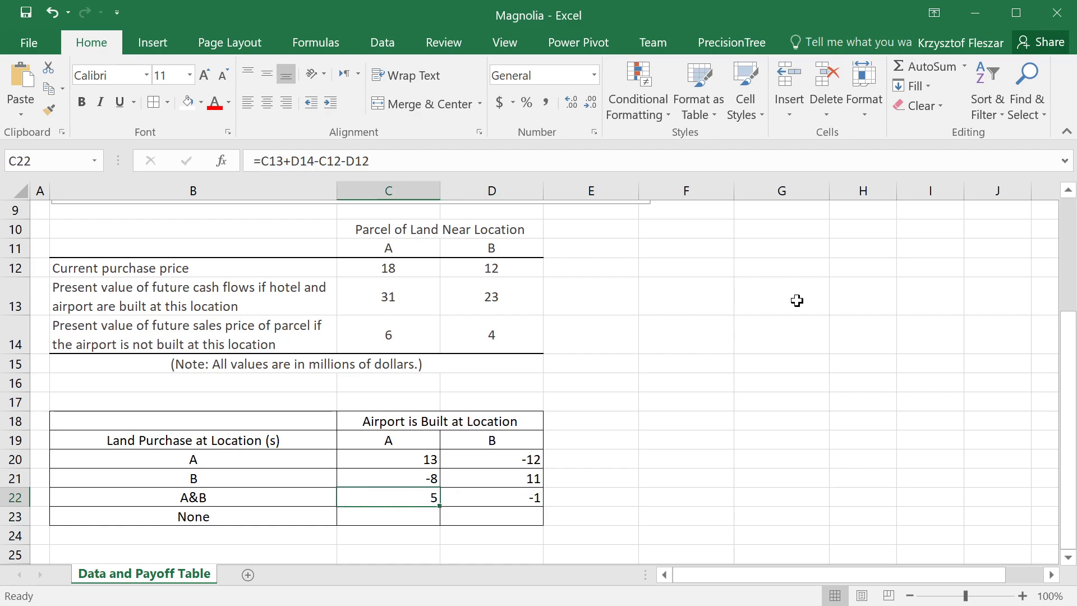
pyautogui.press('Right')
pyautogui.press('Left')
pyautogui.press('Down')
pyautogui.press('Up')
pyautogui.press('Up')
pyautogui.press('Down')
pyautogui.press('Down')
pyautogui.press('Up')
pyautogui.press('Right')
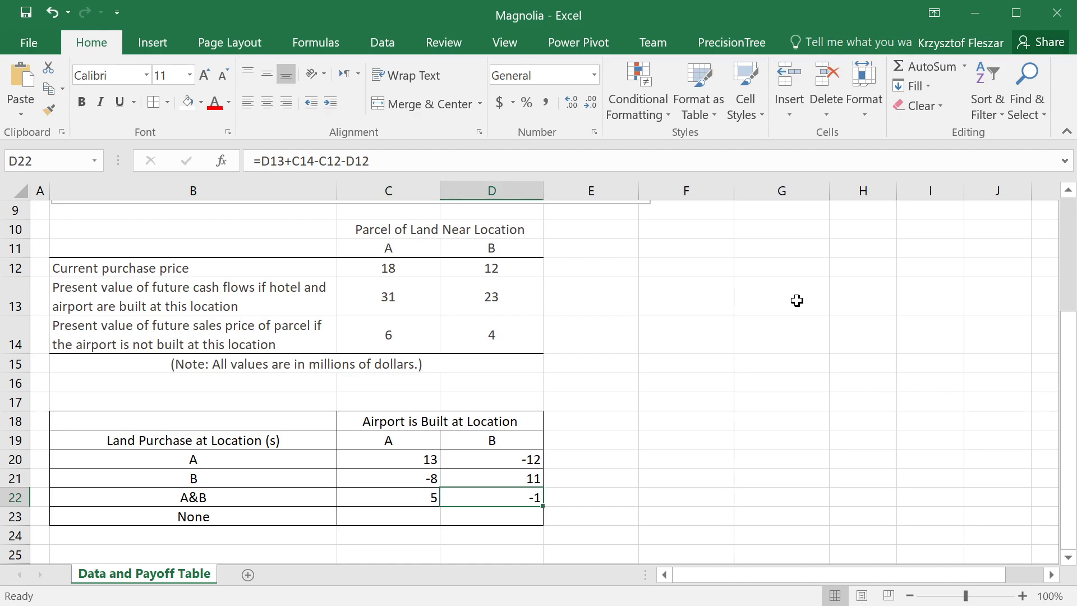
# Enter a payoff of 0 in C23 and D23 for buying no land, with the airport at A or B.
pyautogui.press('Down')
pyautogui.press('Left')
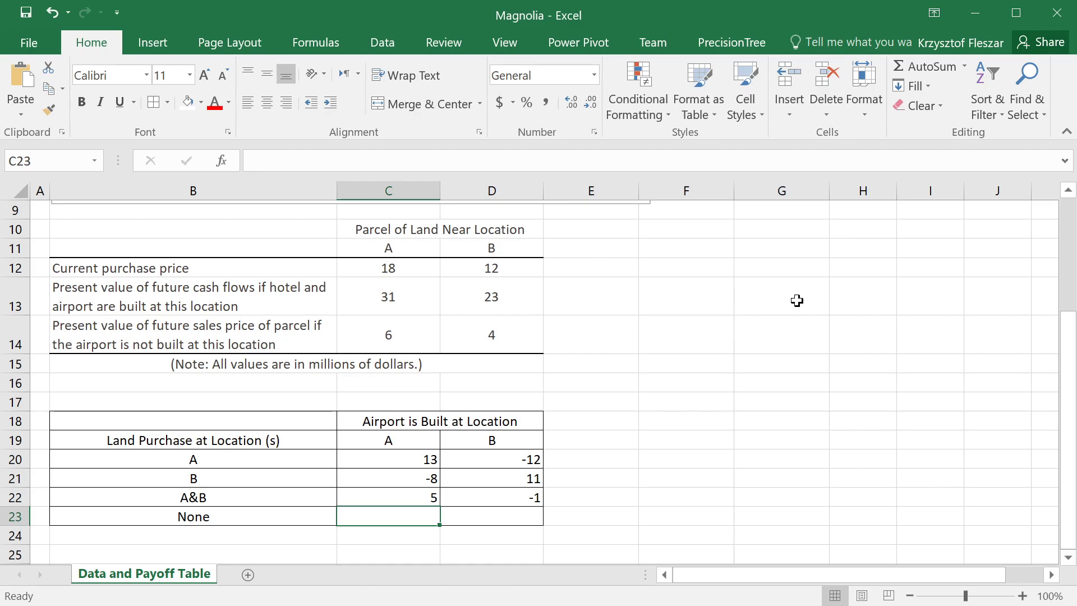
pyautogui.write('0')
pyautogui.press('Tab')
pyautogui.write('0')
pyautogui.hotkey('ctrl', 'Return')
# Center the payoff values in C20:D23 horizontally.
pyautogui.hotkey('shift', 'Up')
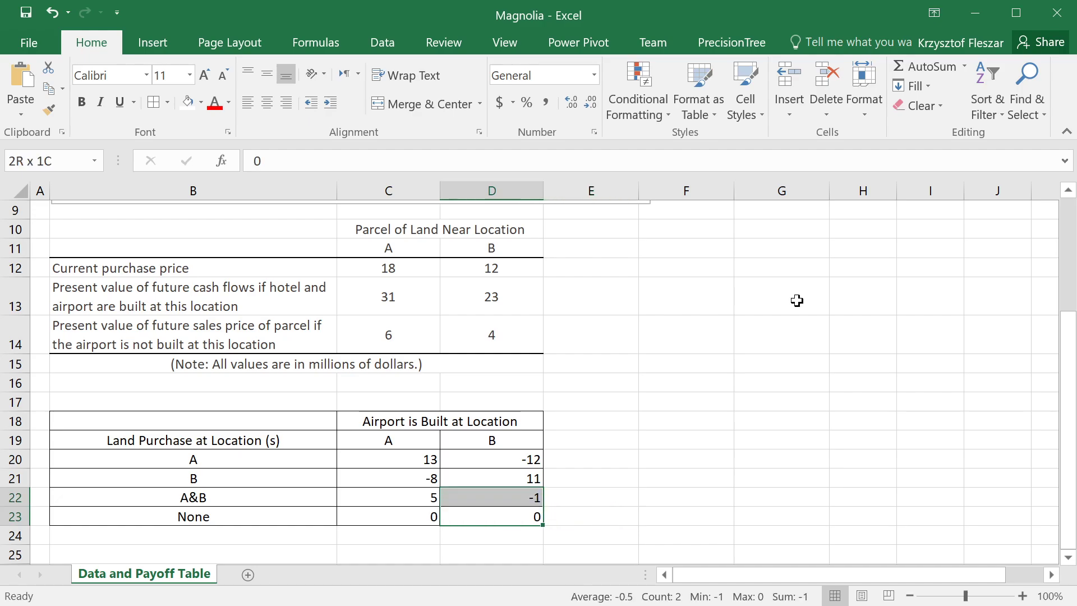
pyautogui.hotkey('shift', 'Up')
pyautogui.hotkey('shift', 'Up')
pyautogui.hotkey('shift', 'Left')
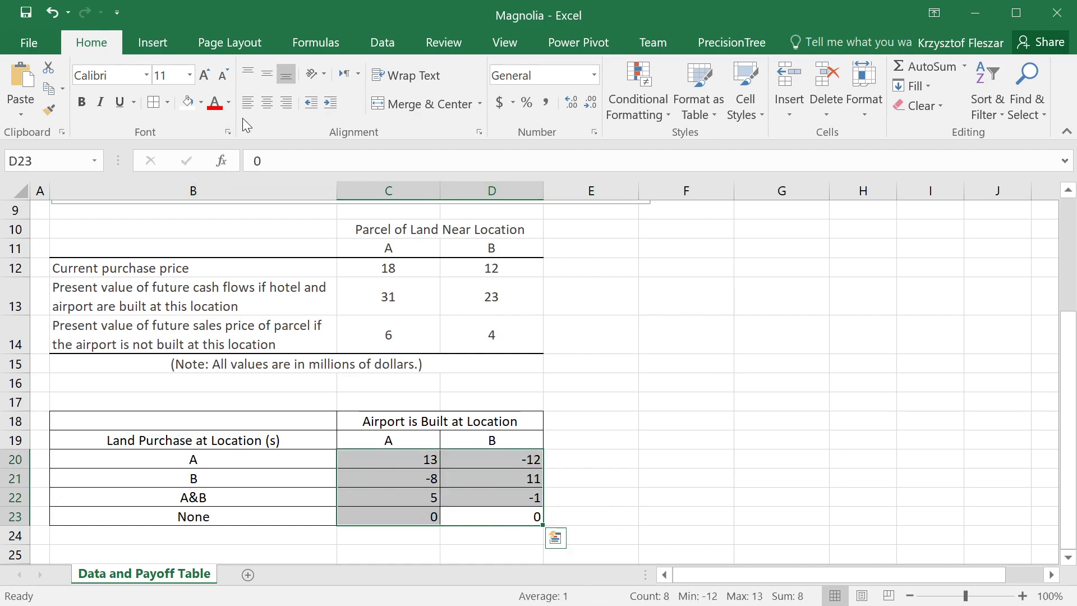
pyautogui.click(267, 103)
pyautogui.click(488, 440)
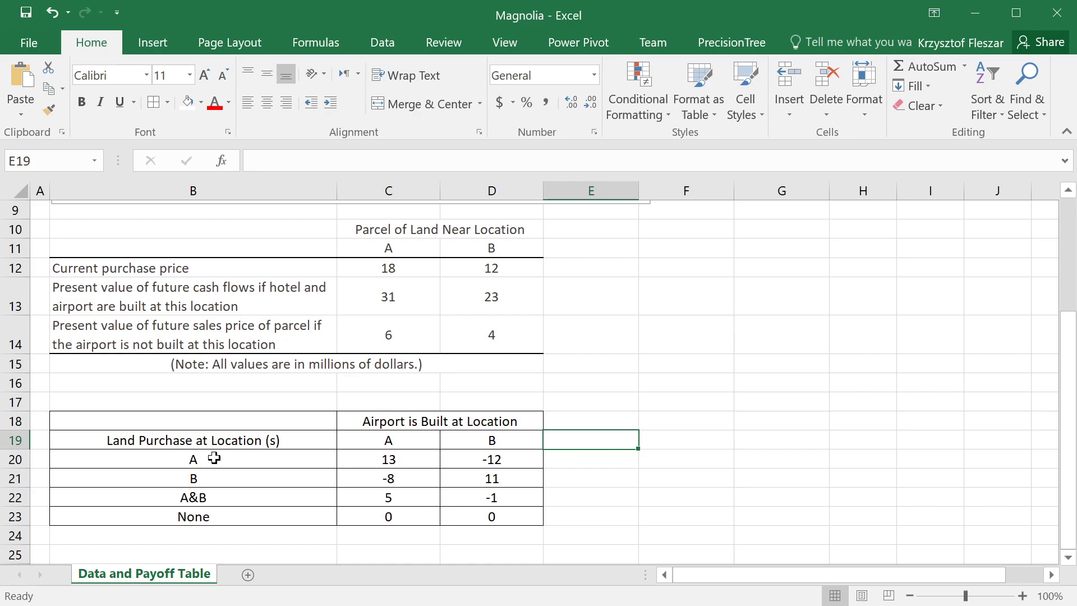
# Review the payoff table's four purchase options in B20:B23, the airport locations in C19:D19 and the payoff for each combination.
pyautogui.moveTo(207, 455); pyautogui.dragTo(193, 535)
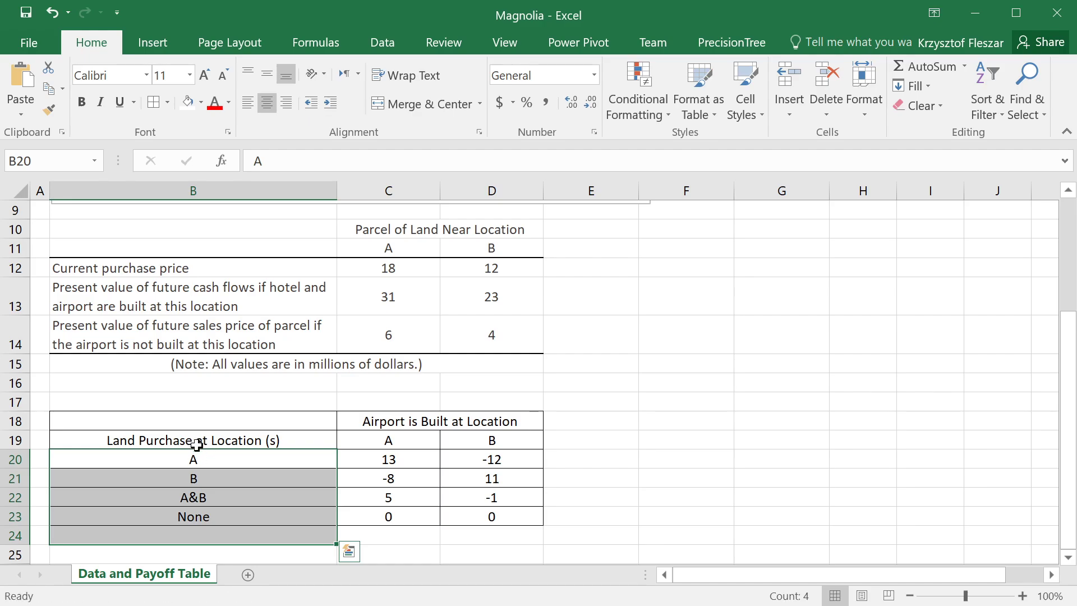
pyautogui.moveTo(192, 455); pyautogui.dragTo(193, 516)
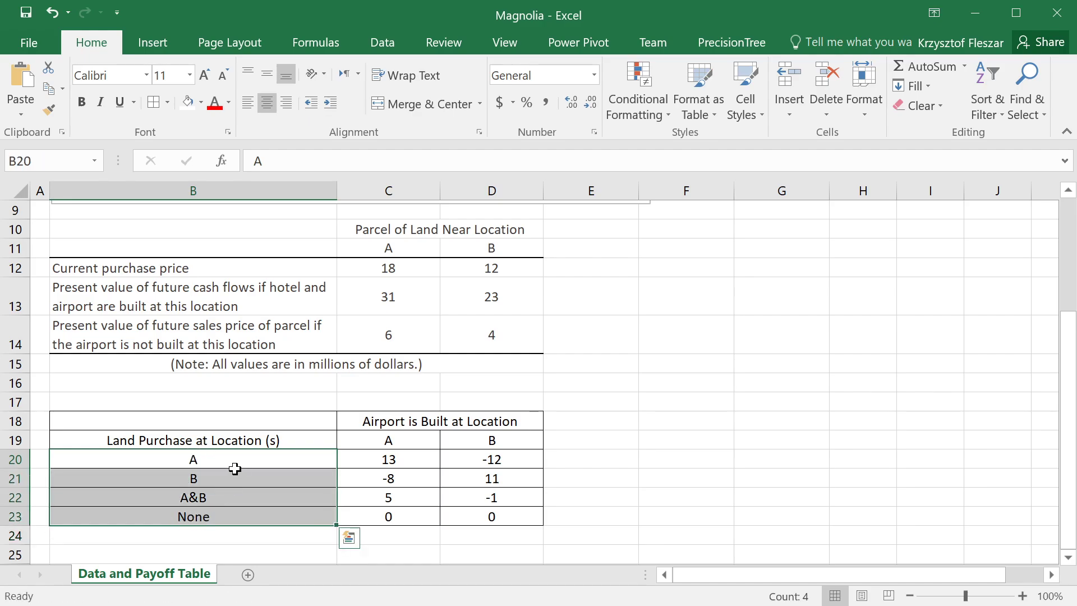
pyautogui.click(224, 459)
pyautogui.click(224, 480)
pyautogui.click(223, 499)
pyautogui.click(223, 518)
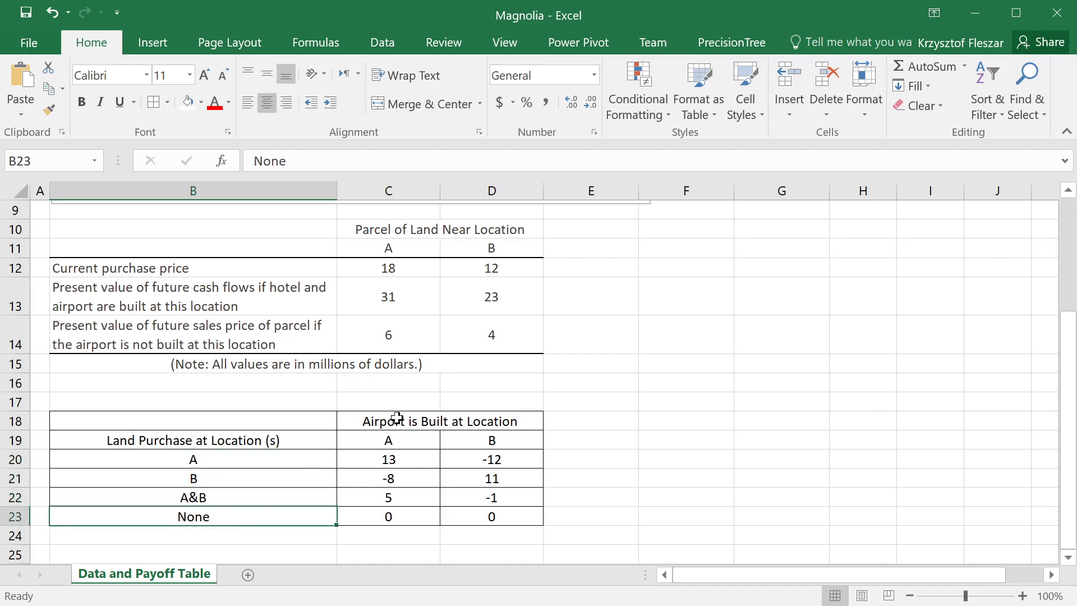
pyautogui.click(395, 436)
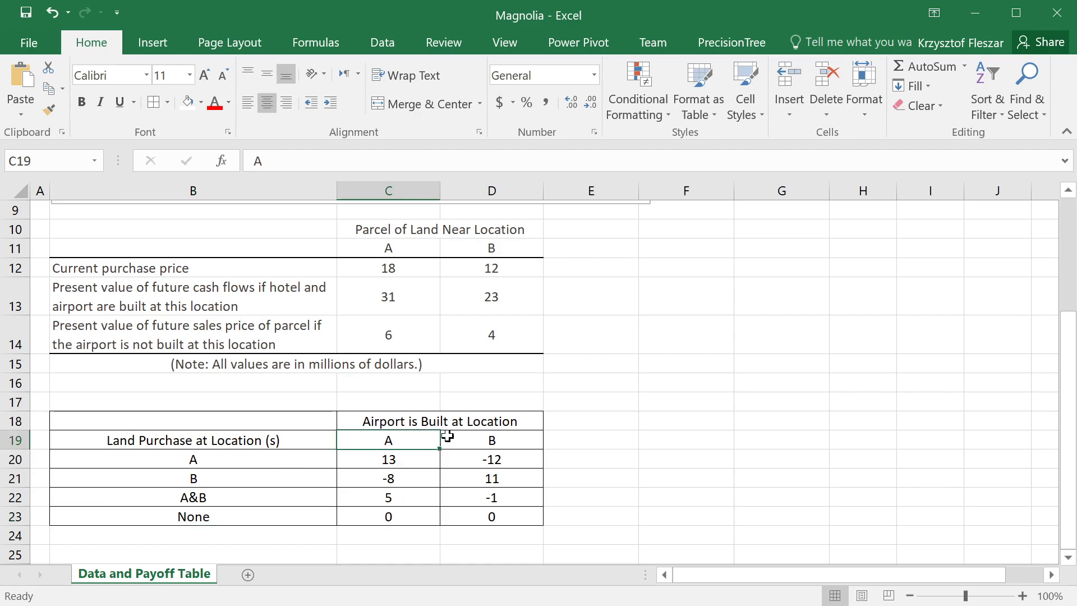
pyautogui.moveTo(441, 437); pyautogui.dragTo(476, 440)
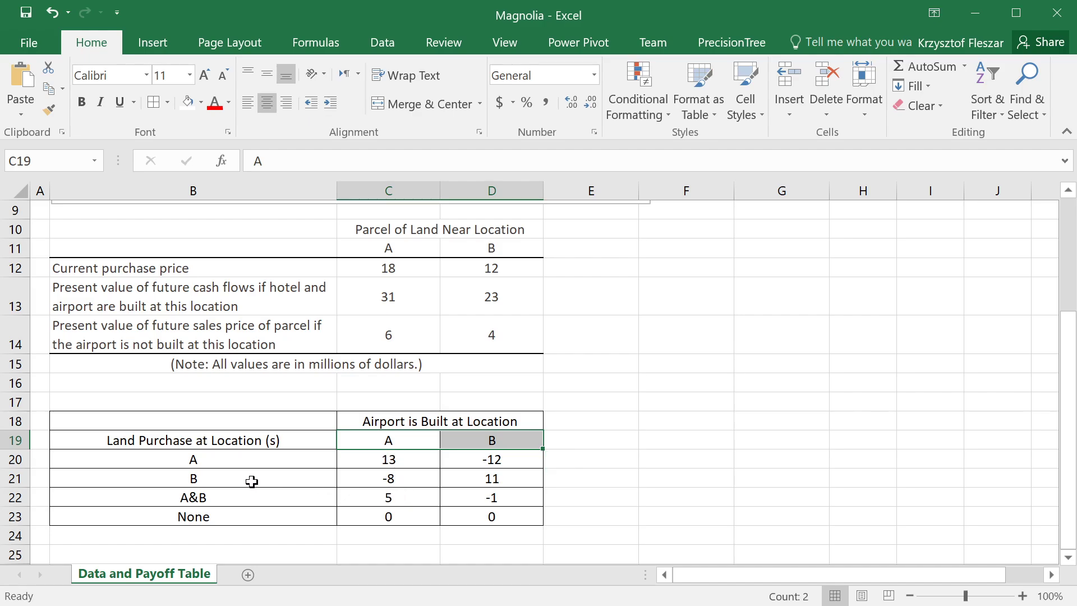
pyautogui.click(399, 443)
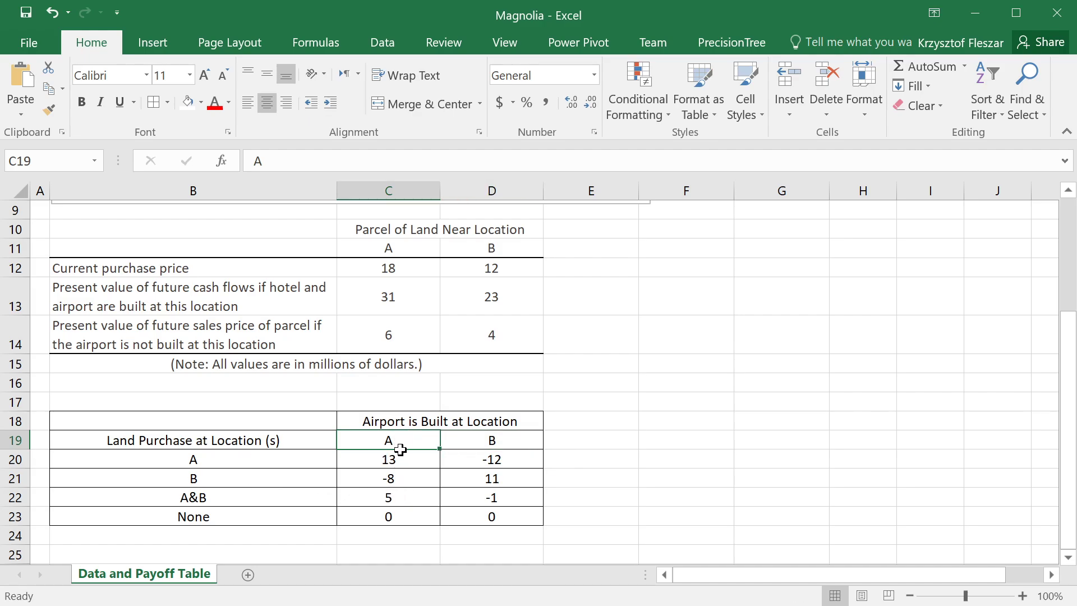
pyautogui.moveTo(400, 446); pyautogui.dragTo(390, 515)
pyautogui.click(230, 476)
pyautogui.click(383, 479)
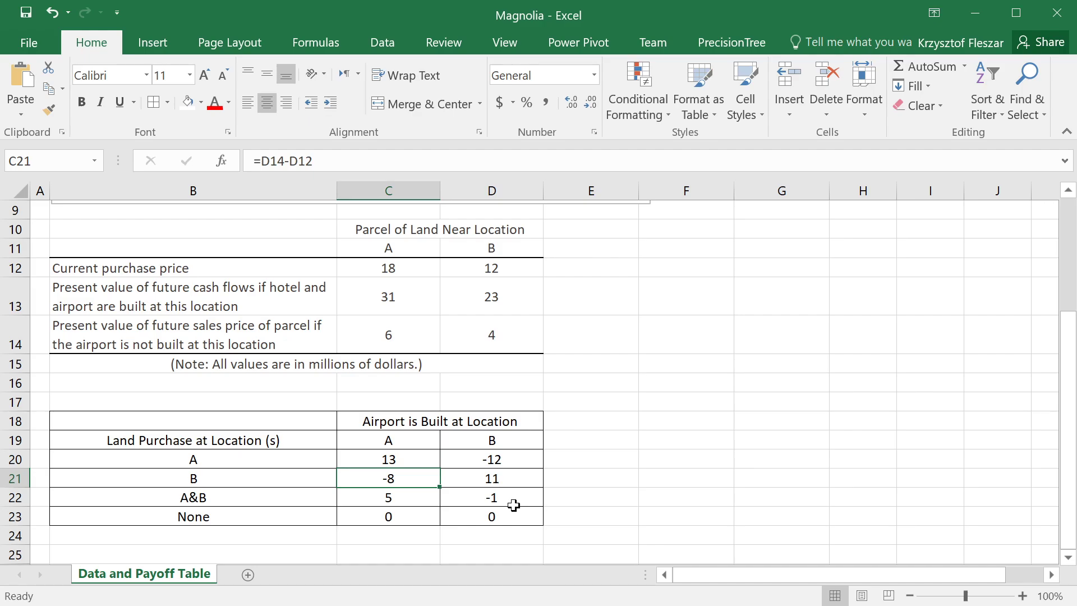
# Enter the title "Payoff table" in cell B17 above the table.
pyautogui.click(203, 396)
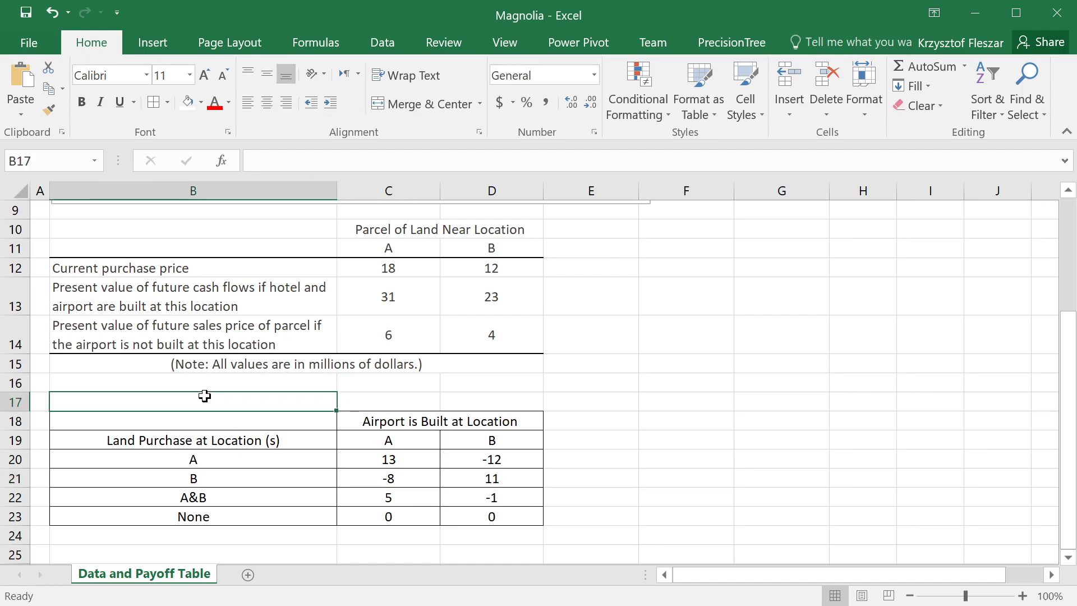
pyautogui.write('Payoff ')
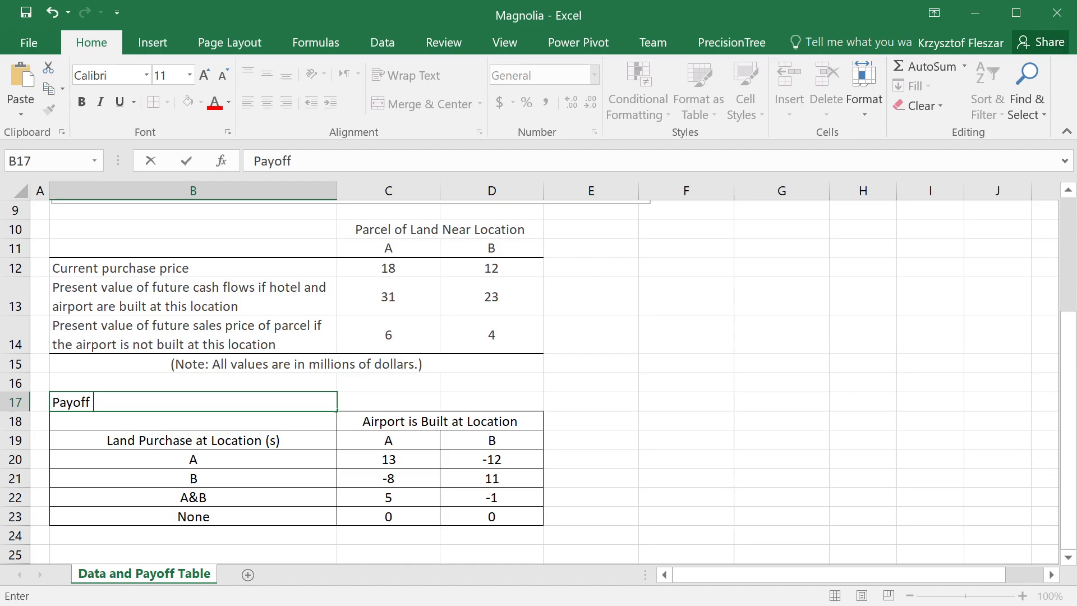
pyautogui.write('table')
pyautogui.press('Return')
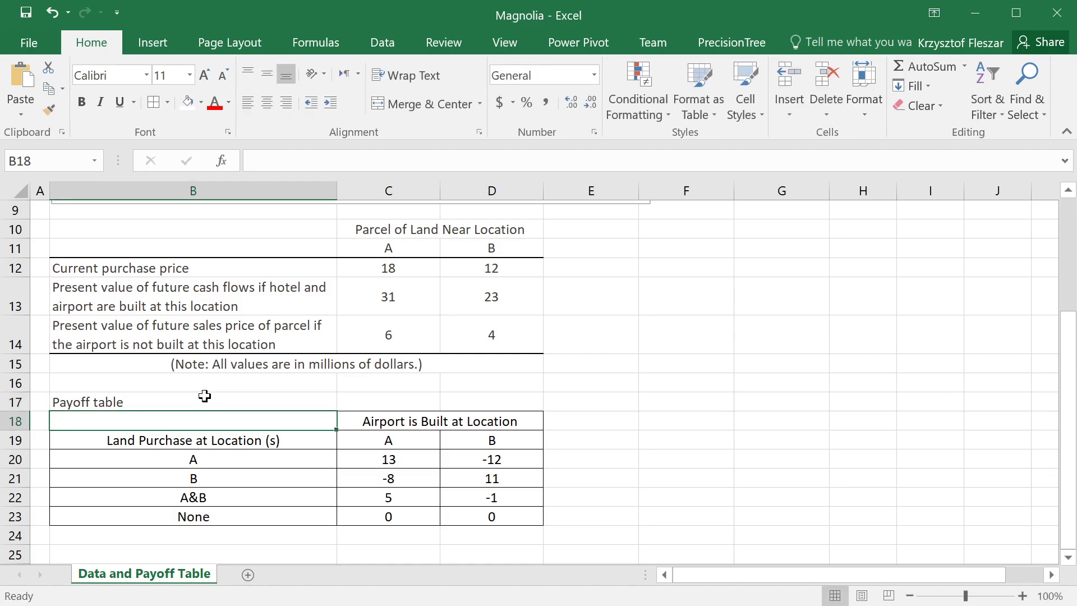
# Select the payoff values in C20:D23 to examine them.
pyautogui.moveTo(361, 456); pyautogui.dragTo(404, 459)
pyautogui.click(407, 458)
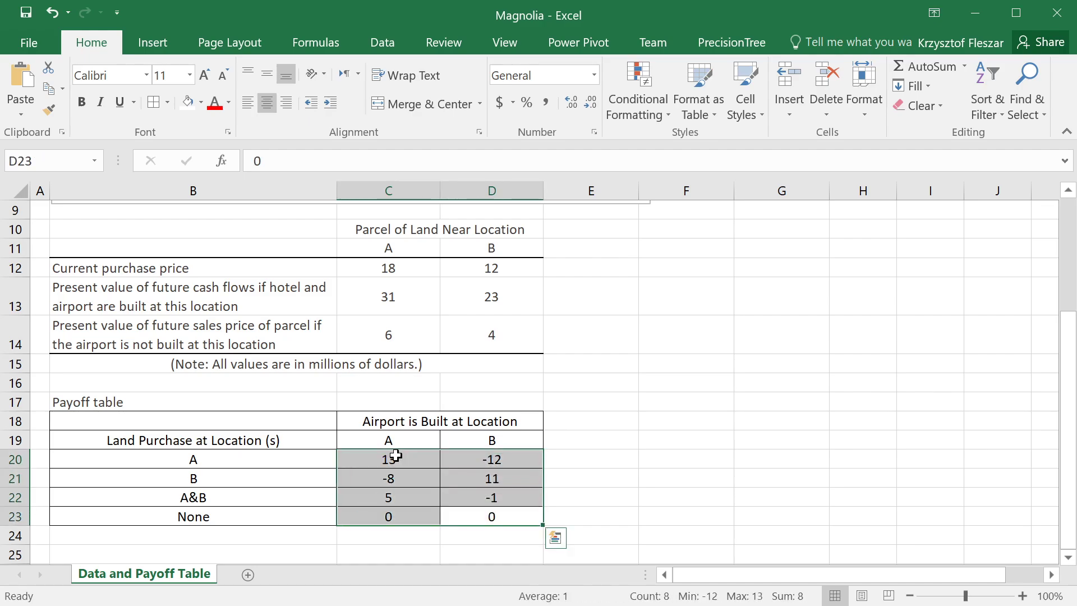